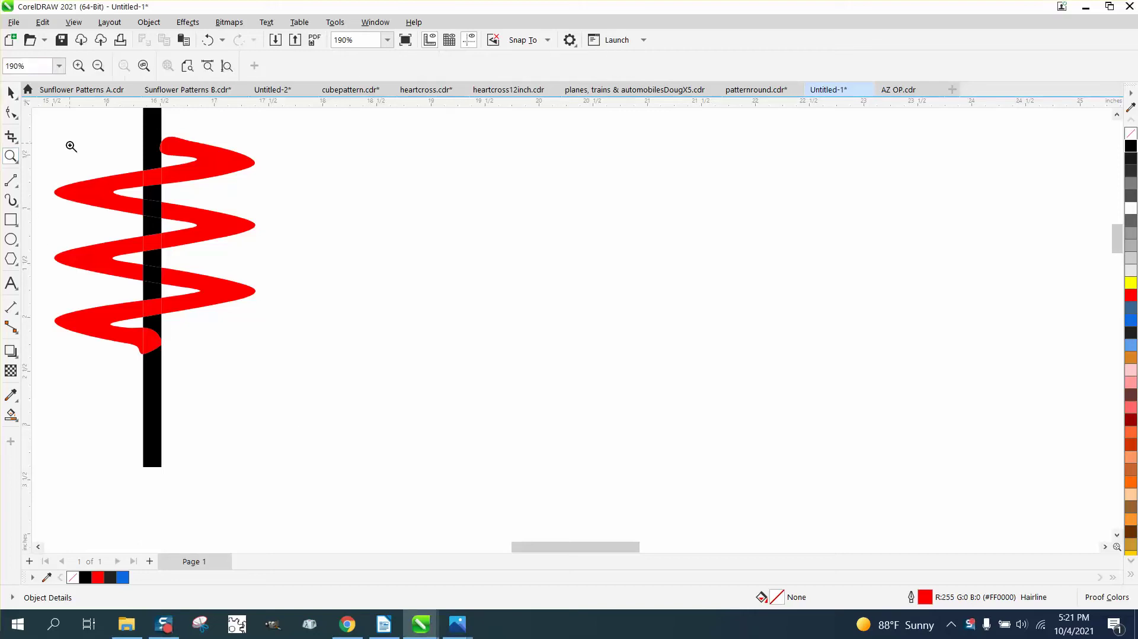
Step: Draw a vertical two-point line to the right of the red spiral
left_click_drag(69, 145, 337, 391)
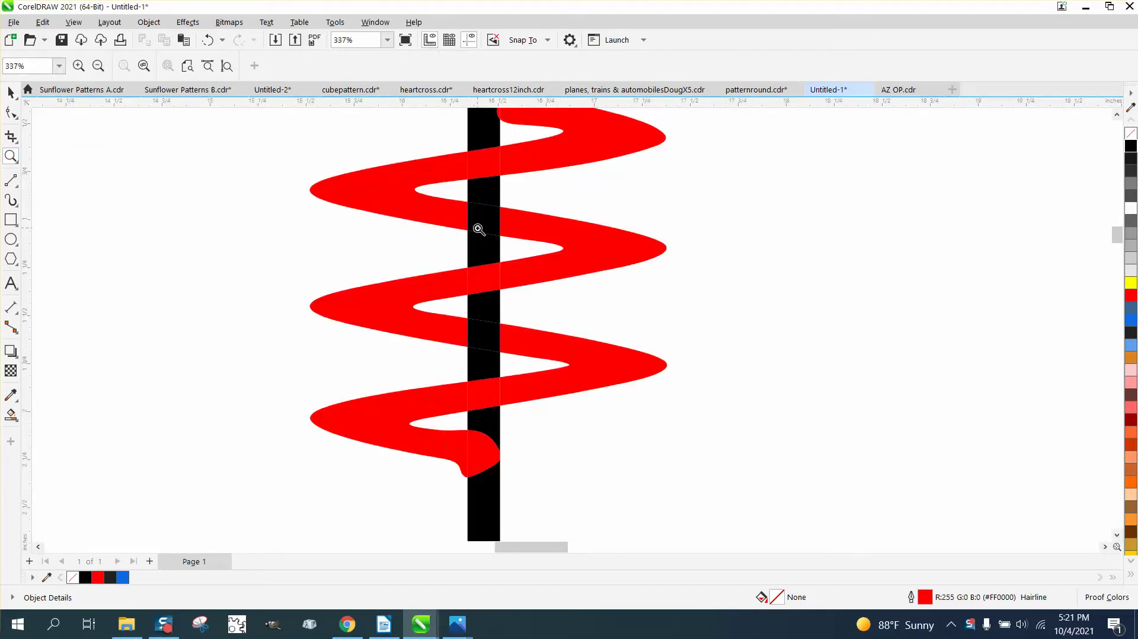
scroll(336, 234, "down", 1)
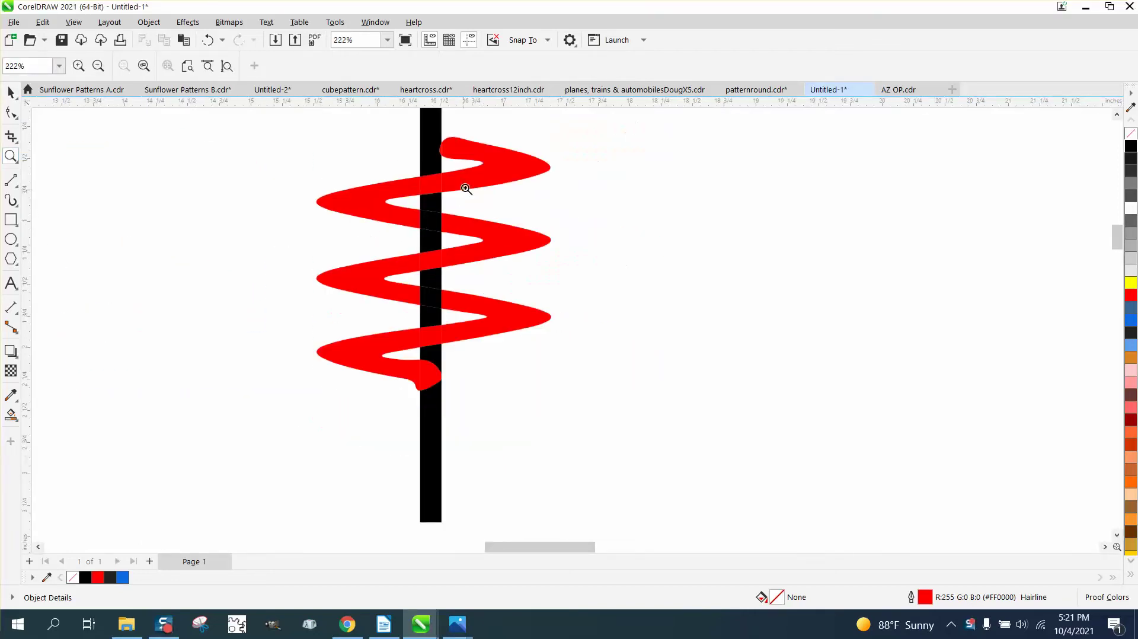
scroll(436, 307, "down", 1)
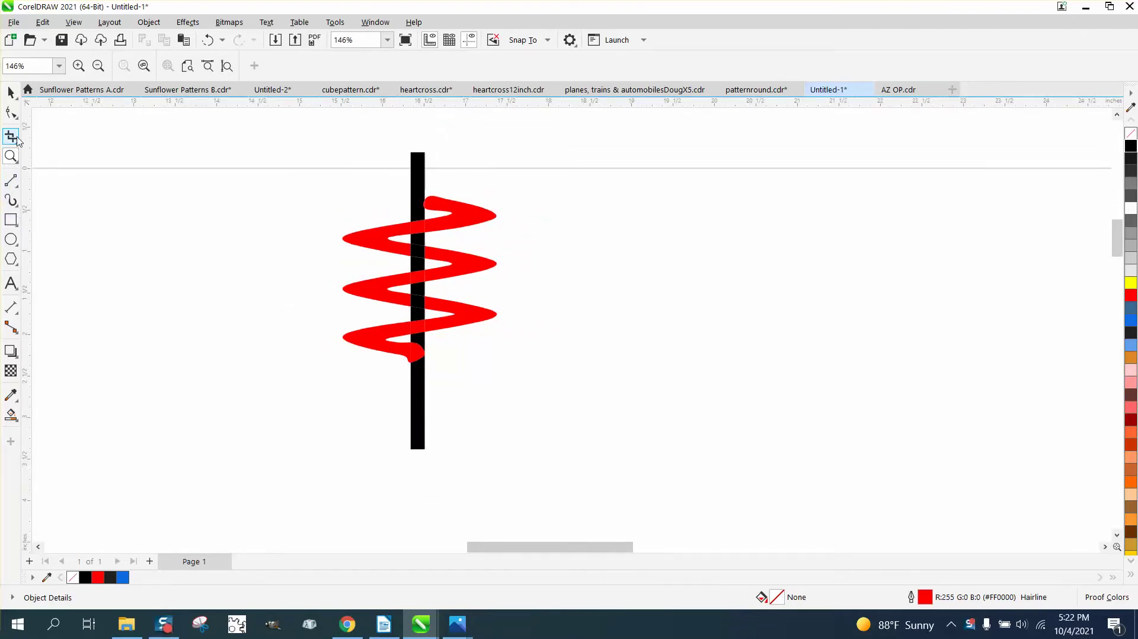
left_click(15, 183)
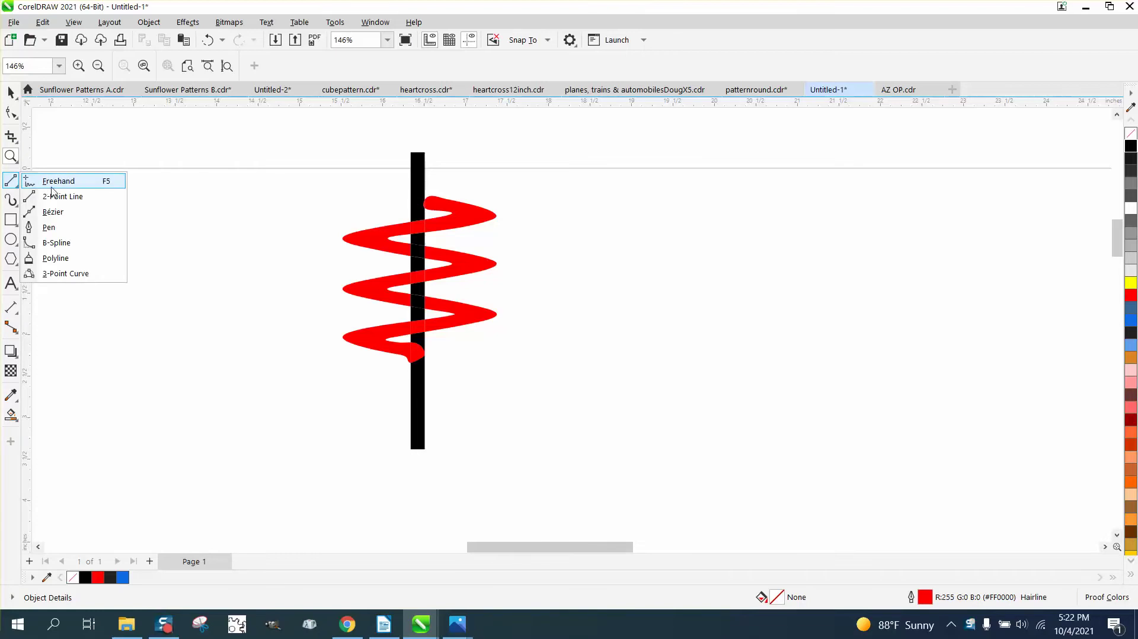
left_click(101, 197)
left_click_drag(666, 188, 667, 459)
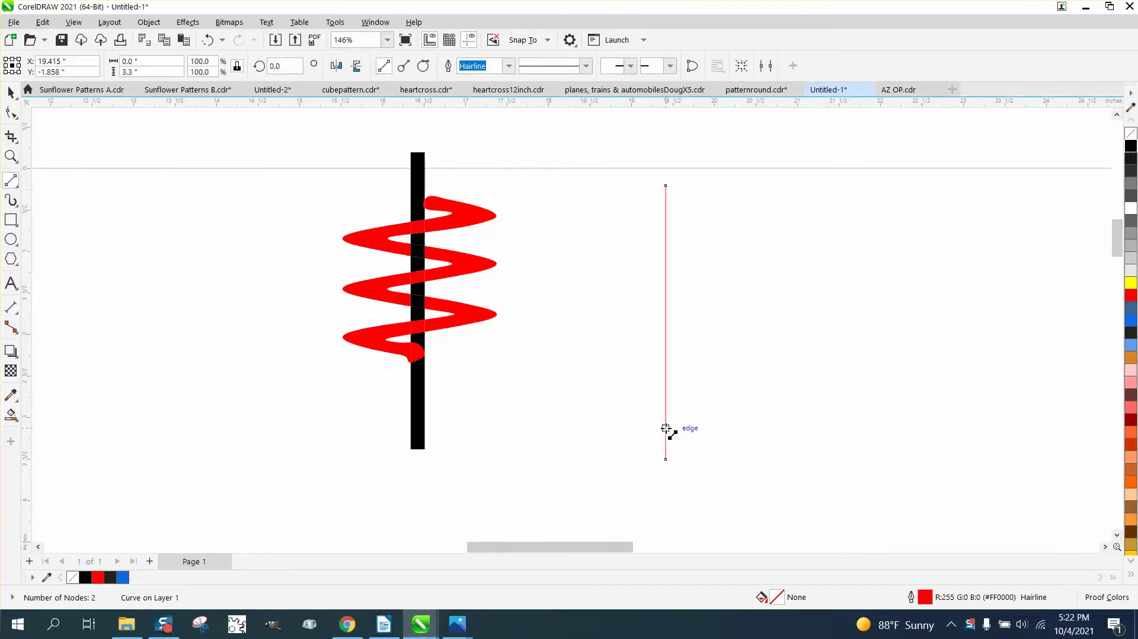
Step: Roughen the straight line into a zigzag with the Roughen brush
left_click(17, 119)
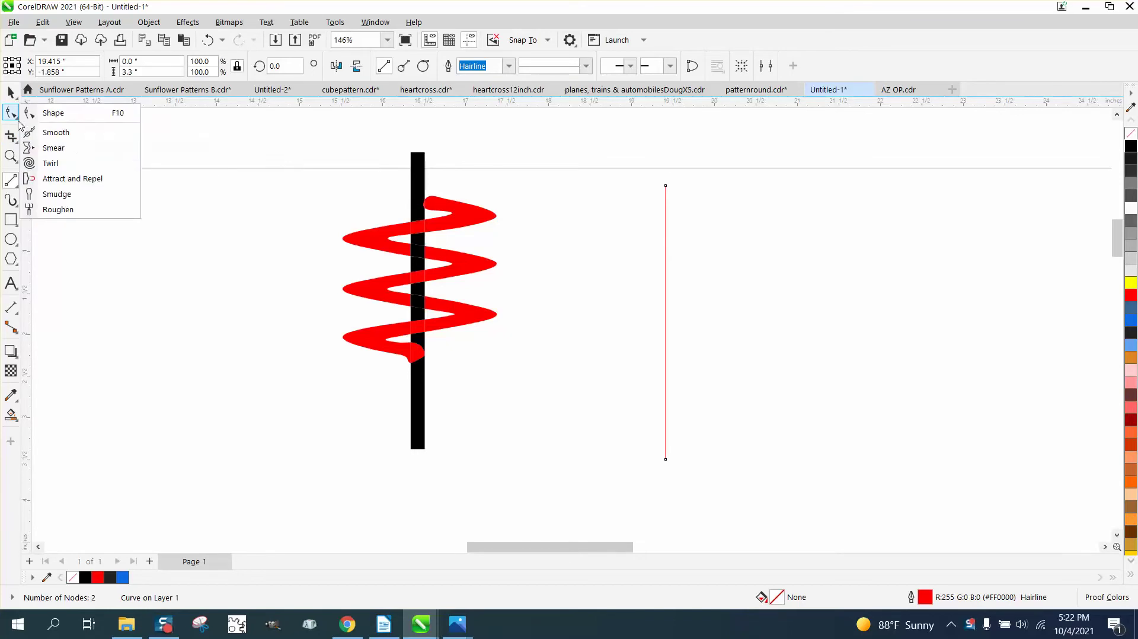
left_click(58, 209)
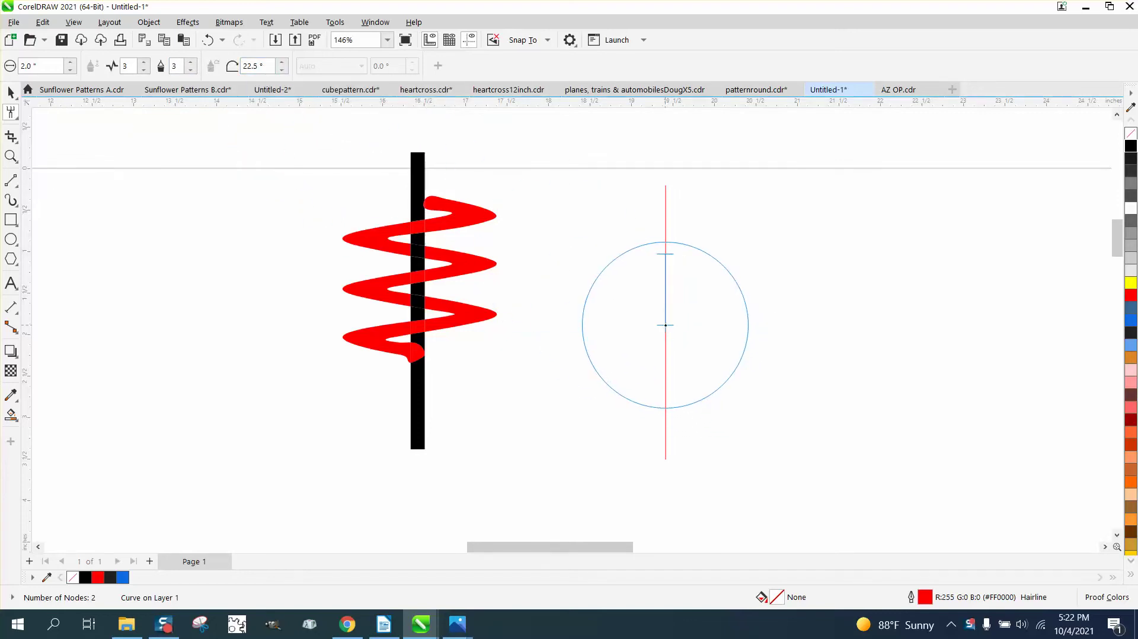
left_click(665, 324)
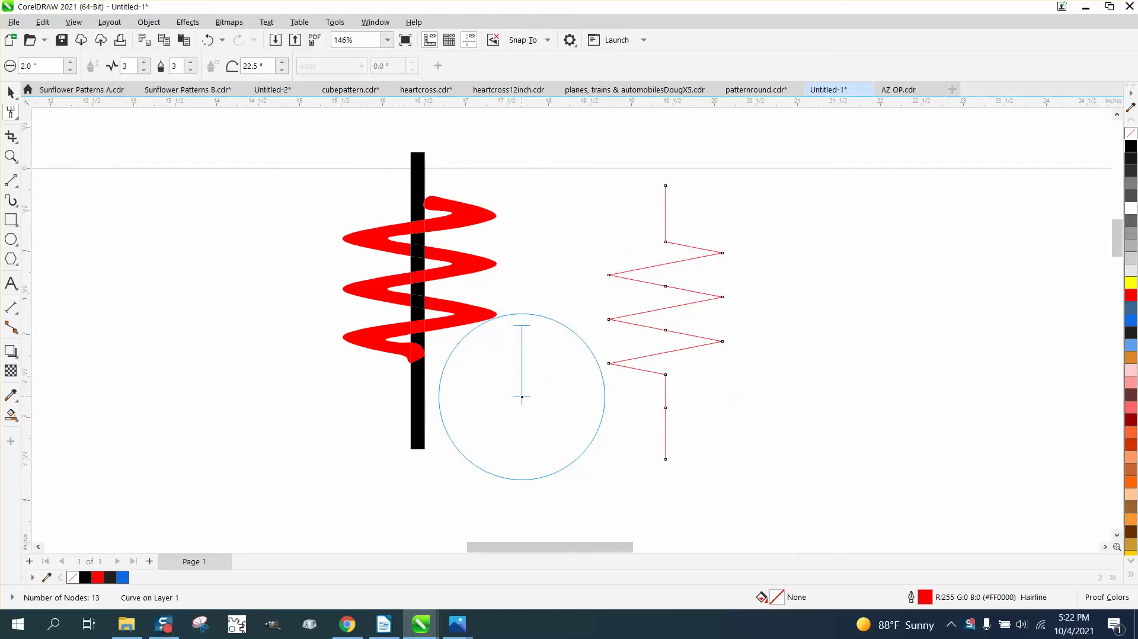
Step: Set the zigzag's outline width to 0.1 in
left_click(11, 92)
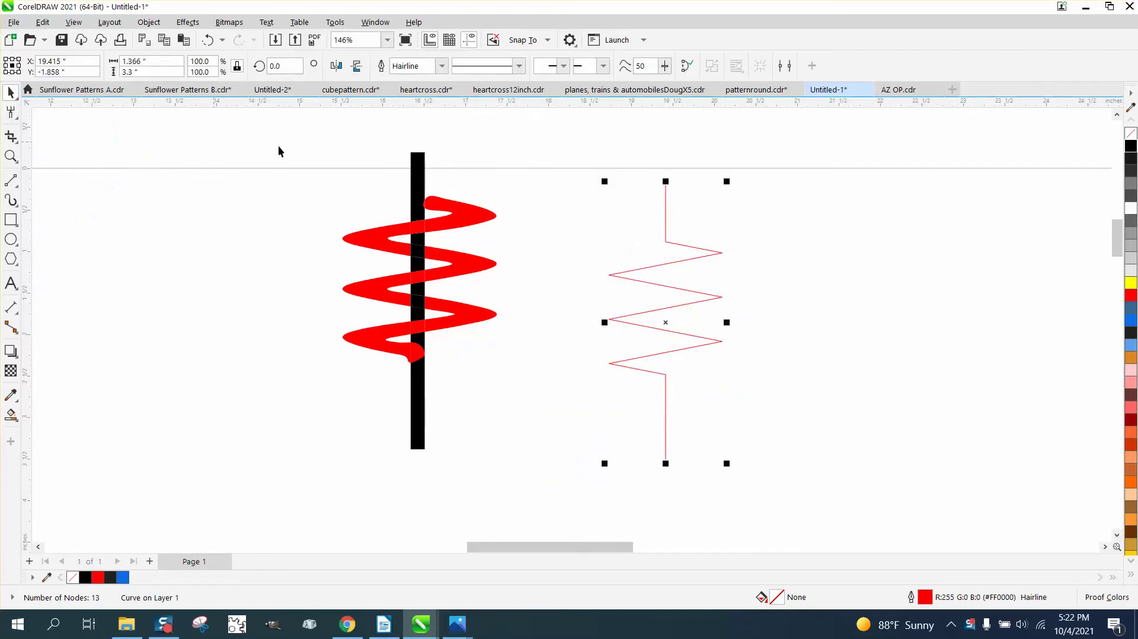
left_click(442, 66)
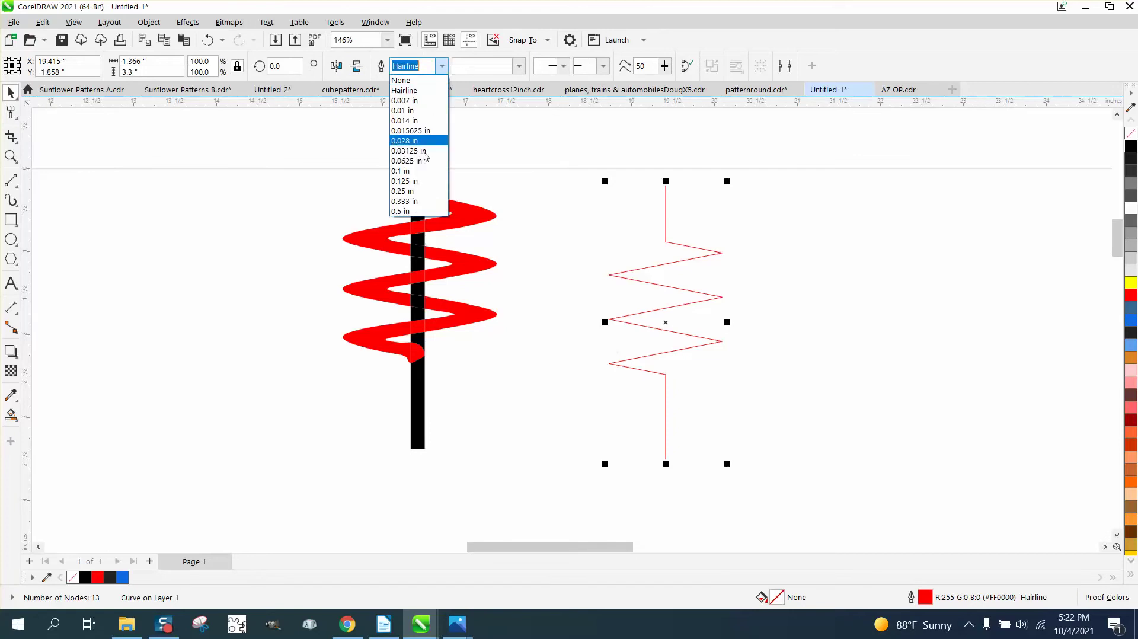
left_click(414, 172)
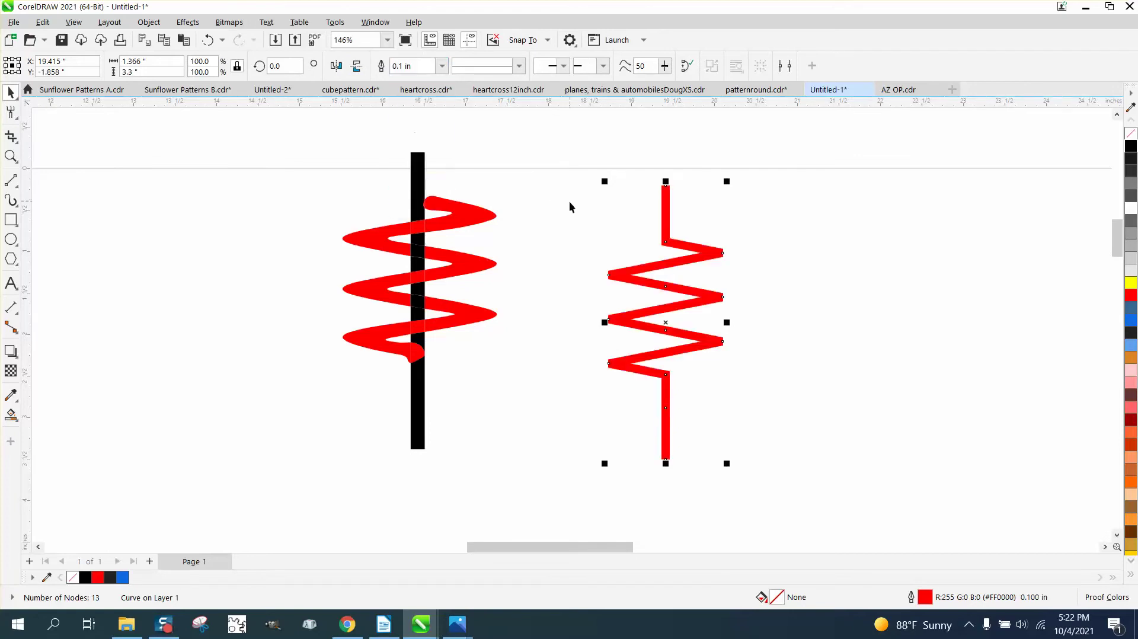
left_click(10, 156)
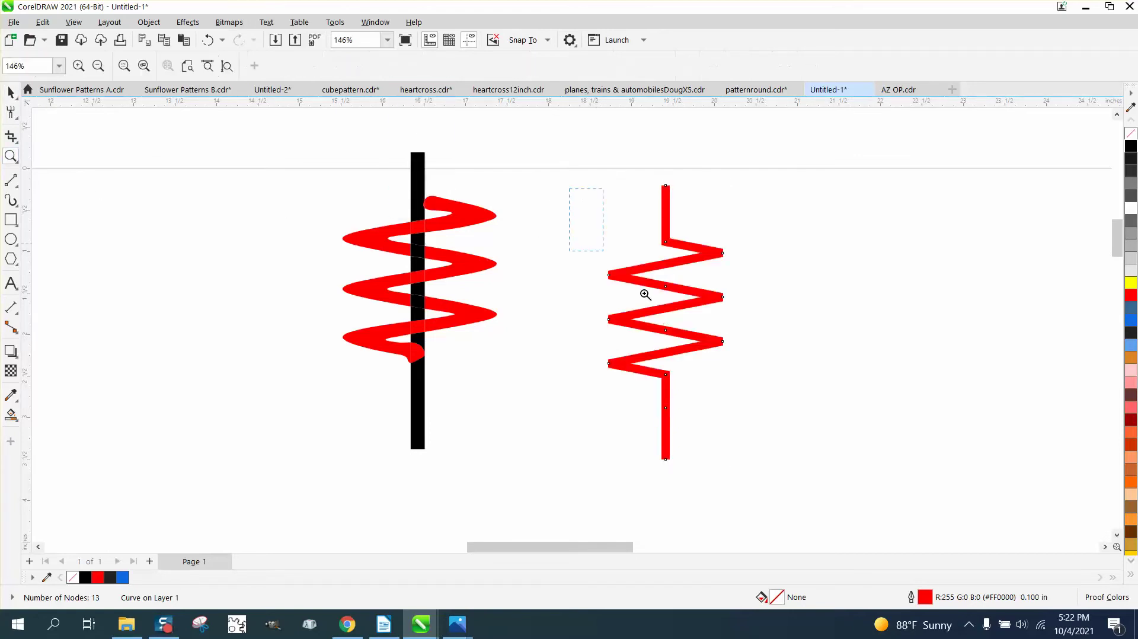
scroll(861, 458, "up", 1)
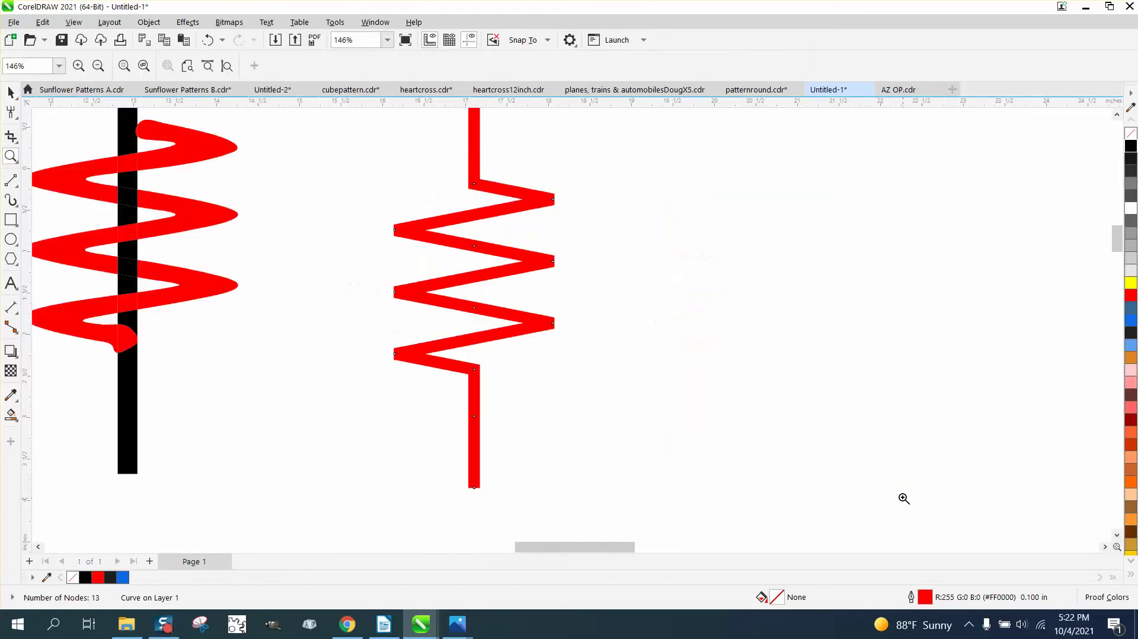
Step: Brush over the zigzag's corners with a 0.7 in Smooth brush to round them
left_click(18, 117)
left_click(89, 132)
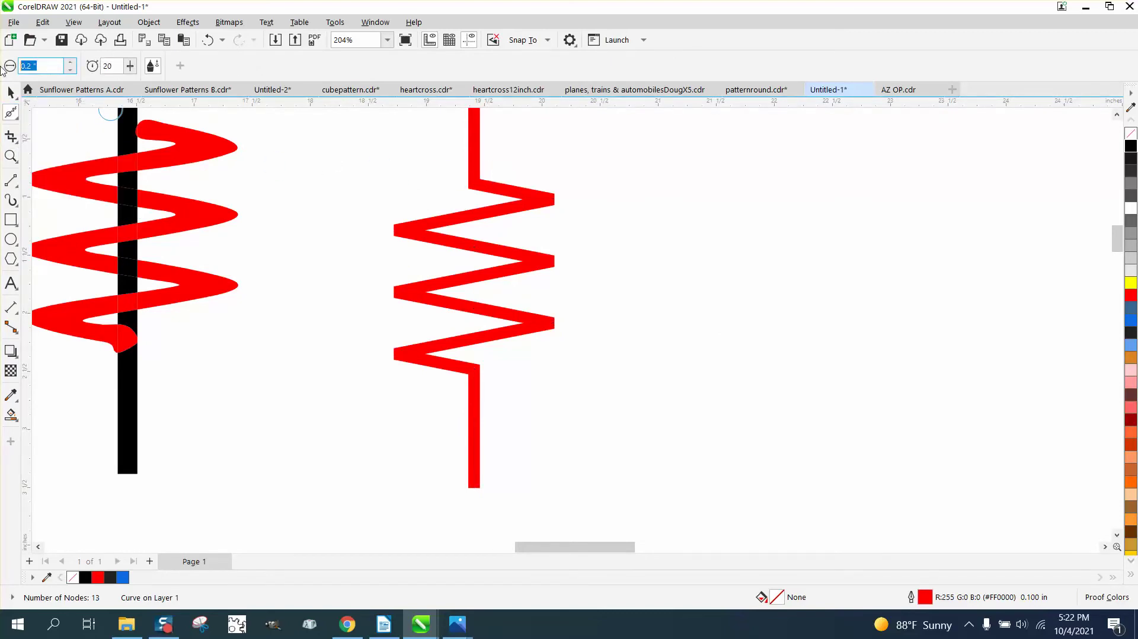
type("0.7")
key("Return")
mouse_move(359, 285)
left_mouse_down()
mouse_move(401, 230)
mouse_move(390, 230)
mouse_move(470, 242)
mouse_move(552, 222)
mouse_move(551, 203)
mouse_move(569, 196)
mouse_move(588, 221)
mouse_move(556, 261)
left_mouse_up()
mouse_move(374, 279)
left_mouse_down()
mouse_move(397, 296)
mouse_move(562, 322)
mouse_move(376, 365)
left_mouse_up()
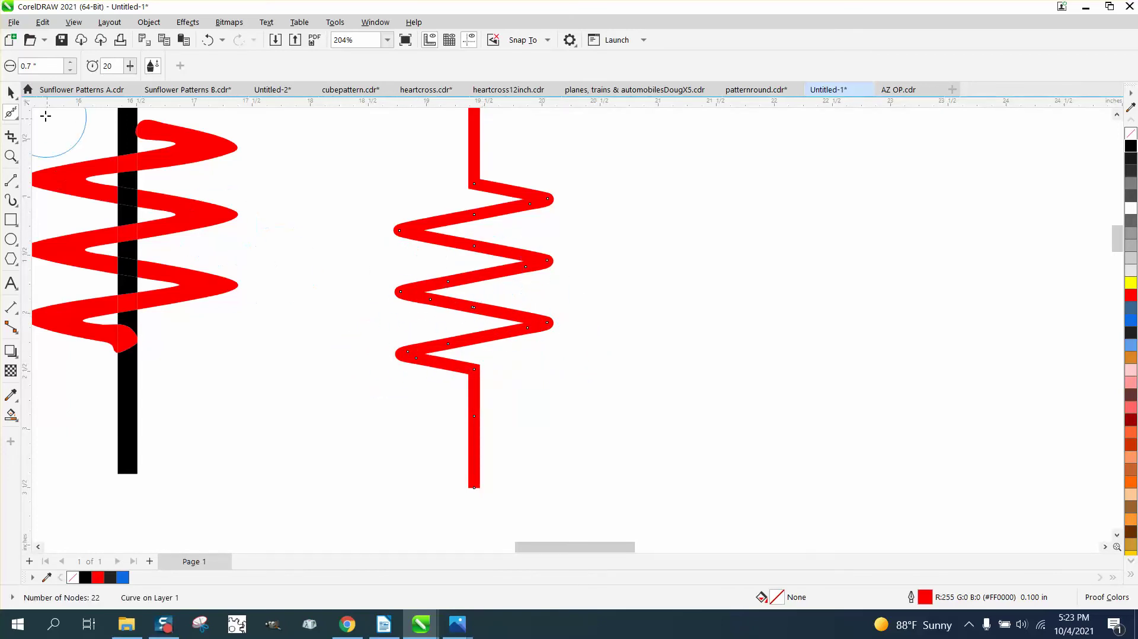
Step: Convert the zigzag outline into a filled object
left_click(11, 92)
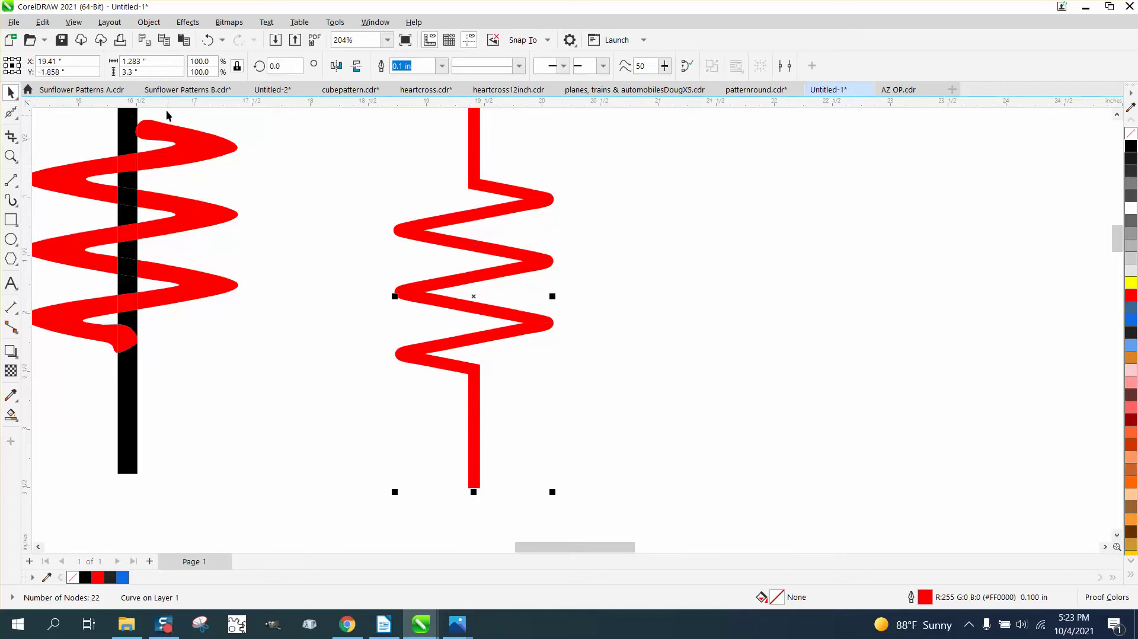
left_click(148, 22)
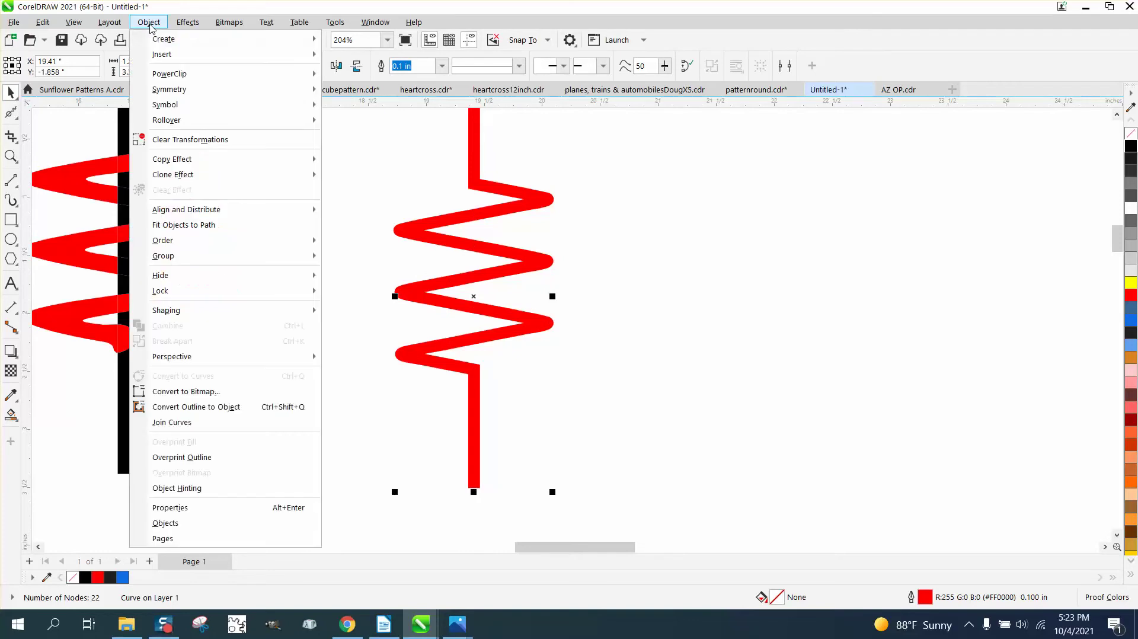
left_click(191, 407)
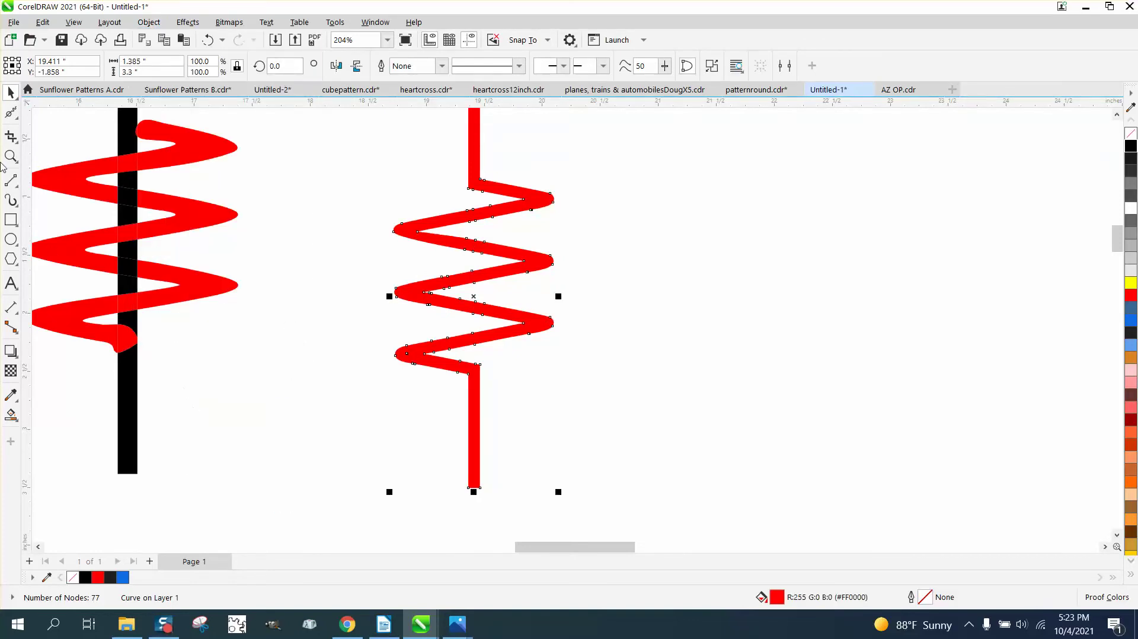
Step: Delete the top stem's two nodes and straighten the spike with To Line
left_click(11, 156)
scroll(490, 260, "down", 2)
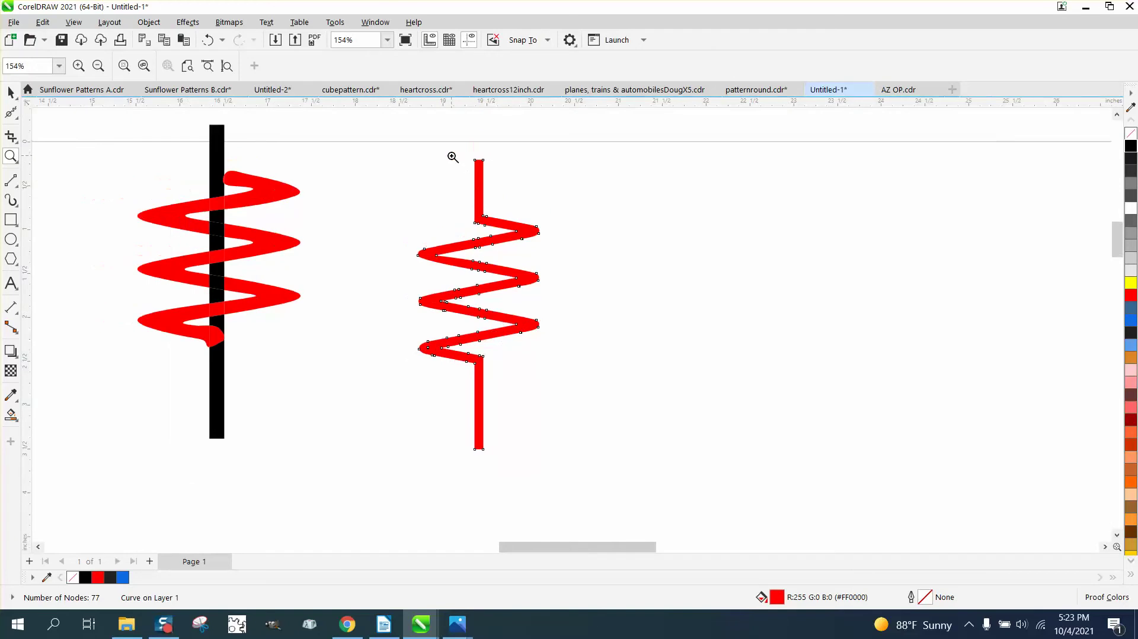
left_click_drag(453, 157, 556, 244)
left_click(11, 112)
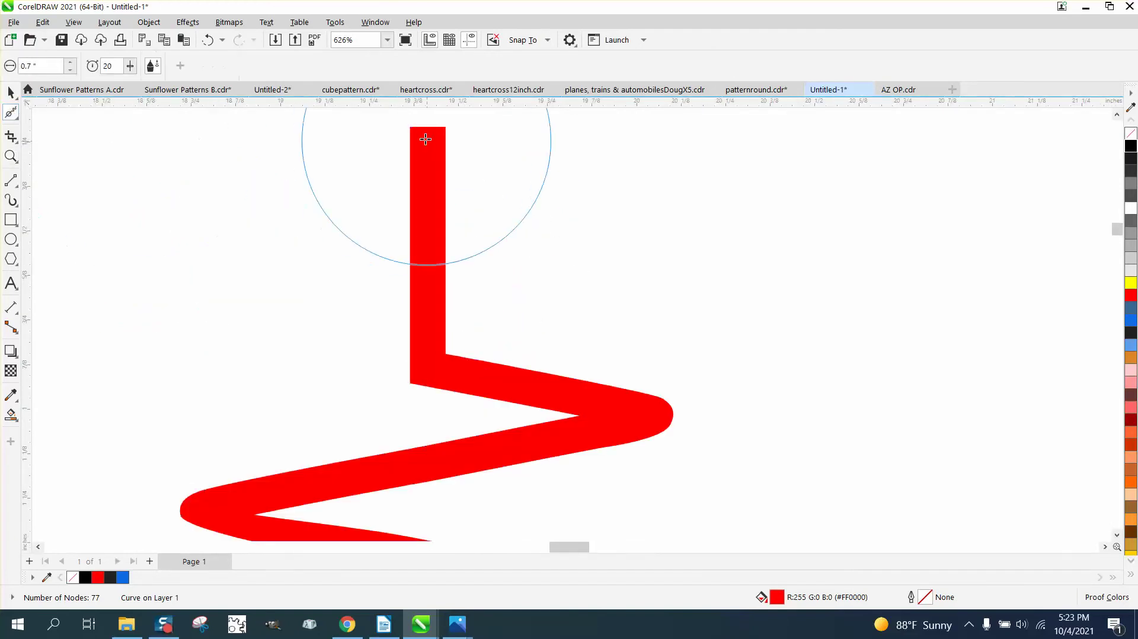
left_click(12, 113)
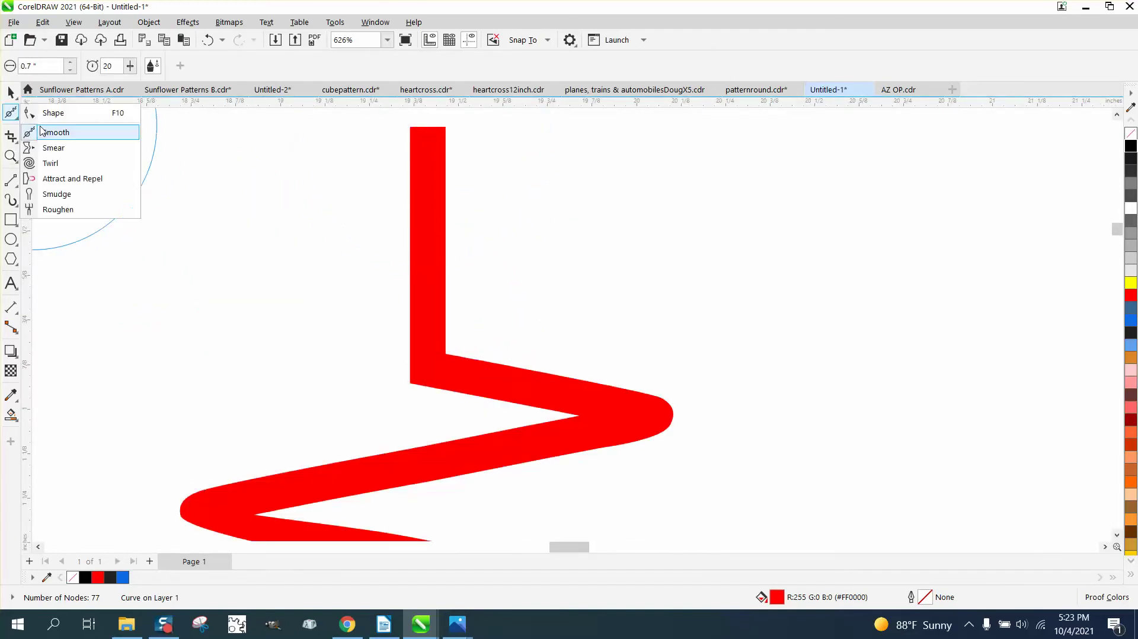
left_click(43, 113)
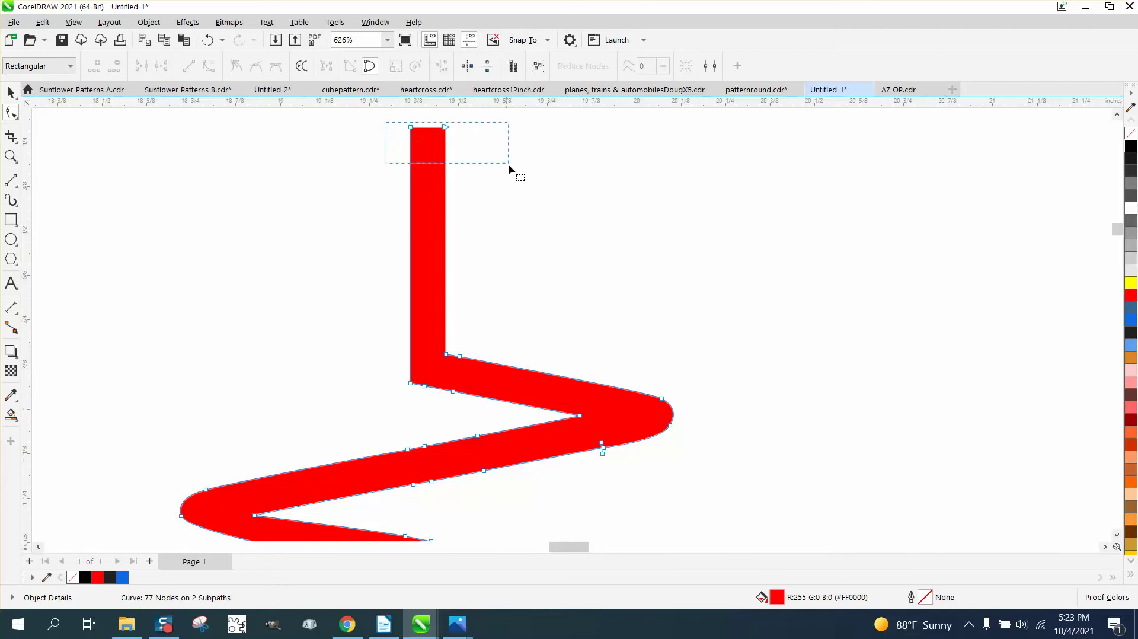
left_click_drag(507, 167, 514, 172)
key("Delete")
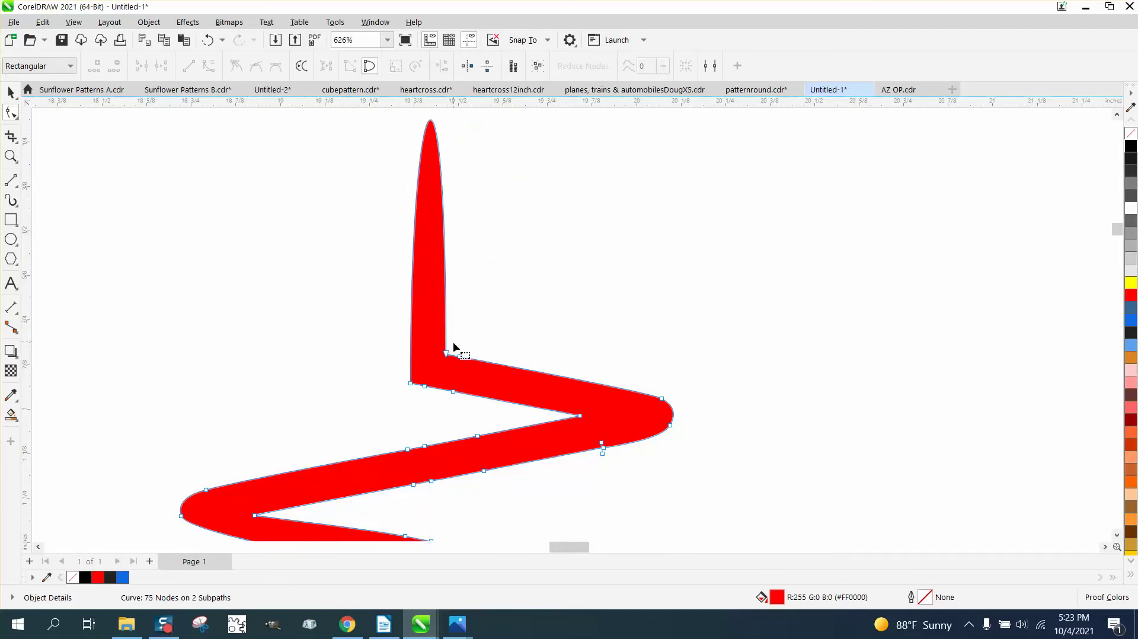
left_click_drag(453, 346, 395, 386)
right_click(437, 384)
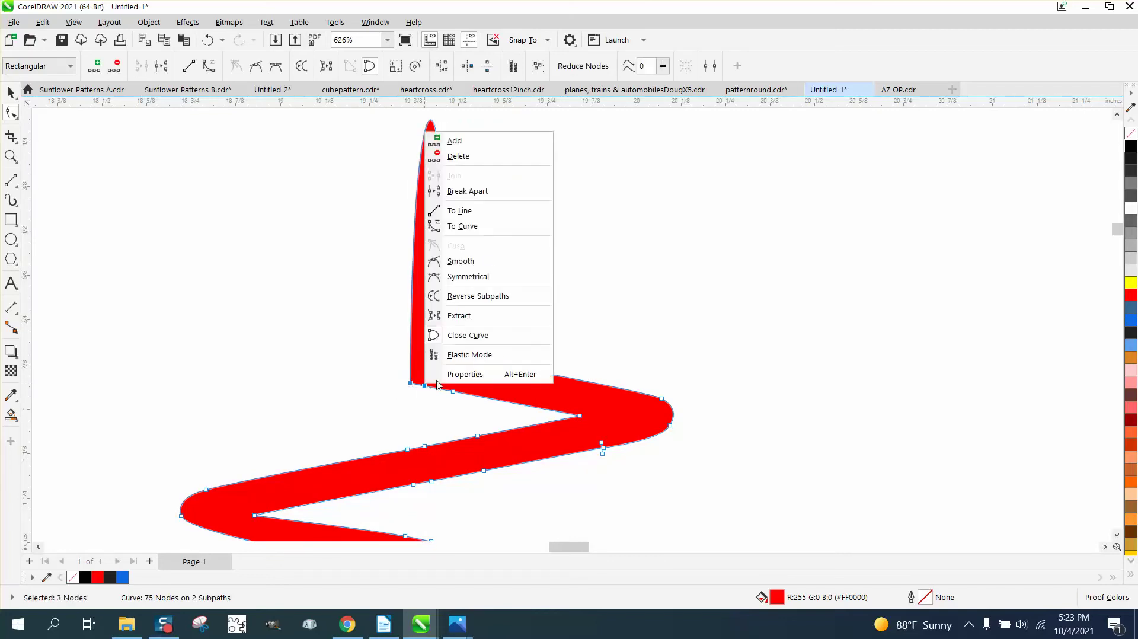
left_click(461, 211)
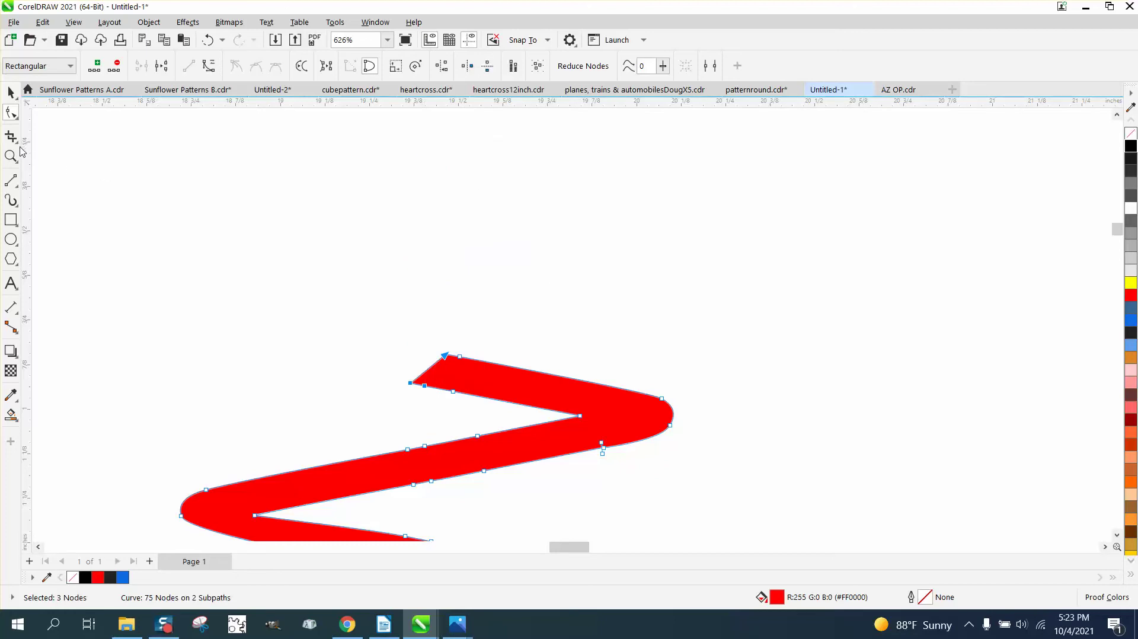
Step: Smooth the zigzag's pointed top end into a rounded tip
left_click(13, 112)
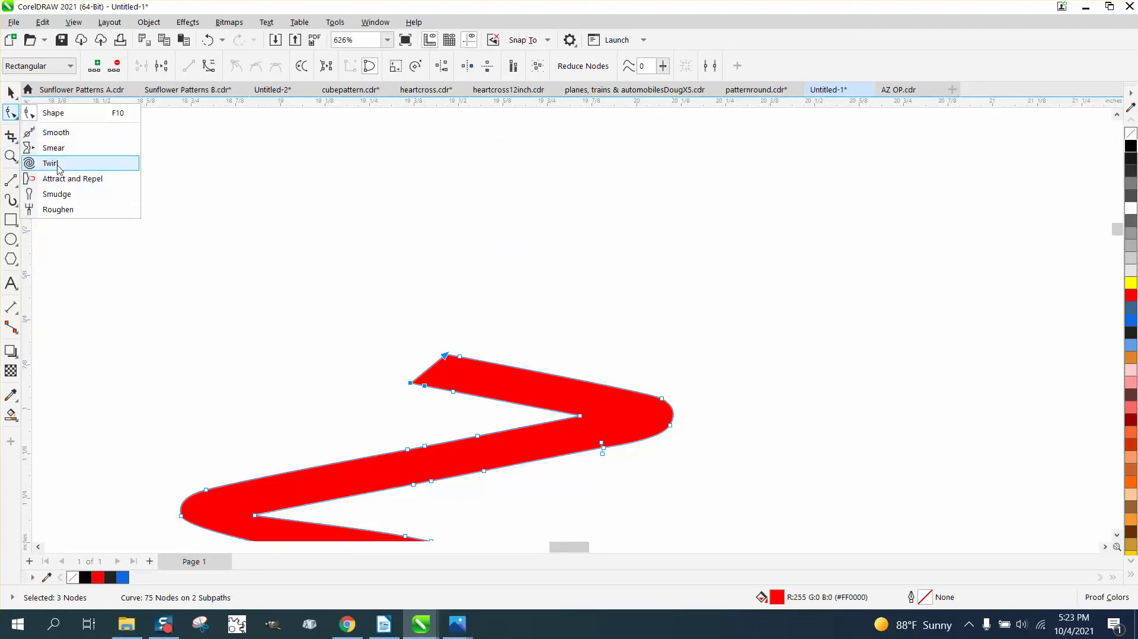
left_click(55, 132)
left_click_drag(445, 368, 440, 369)
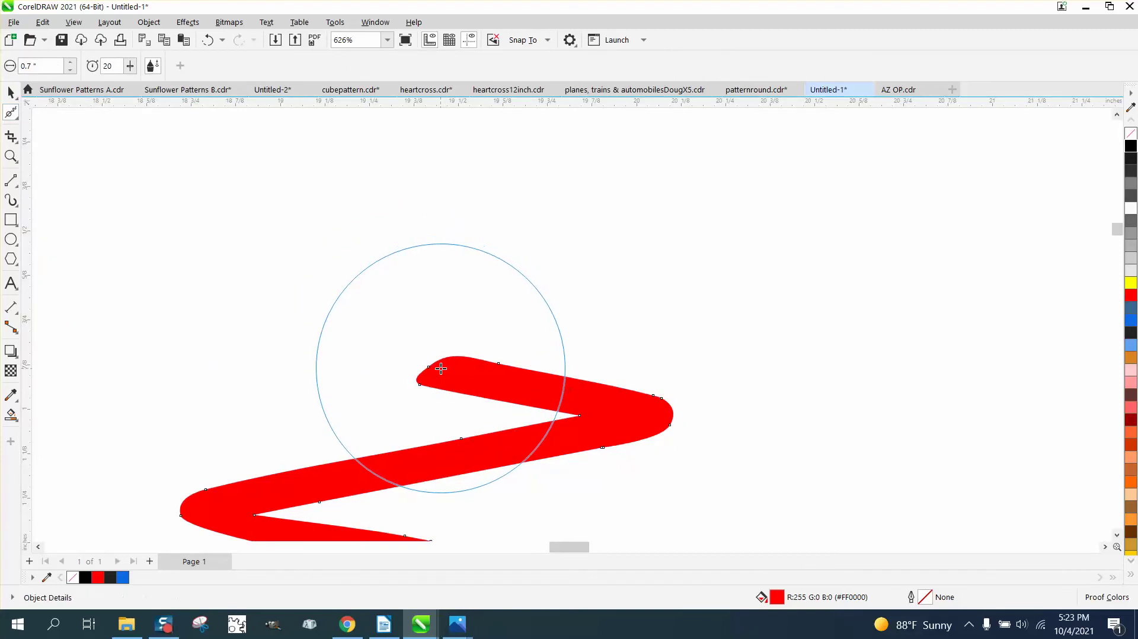
scroll(399, 335, "down", 5)
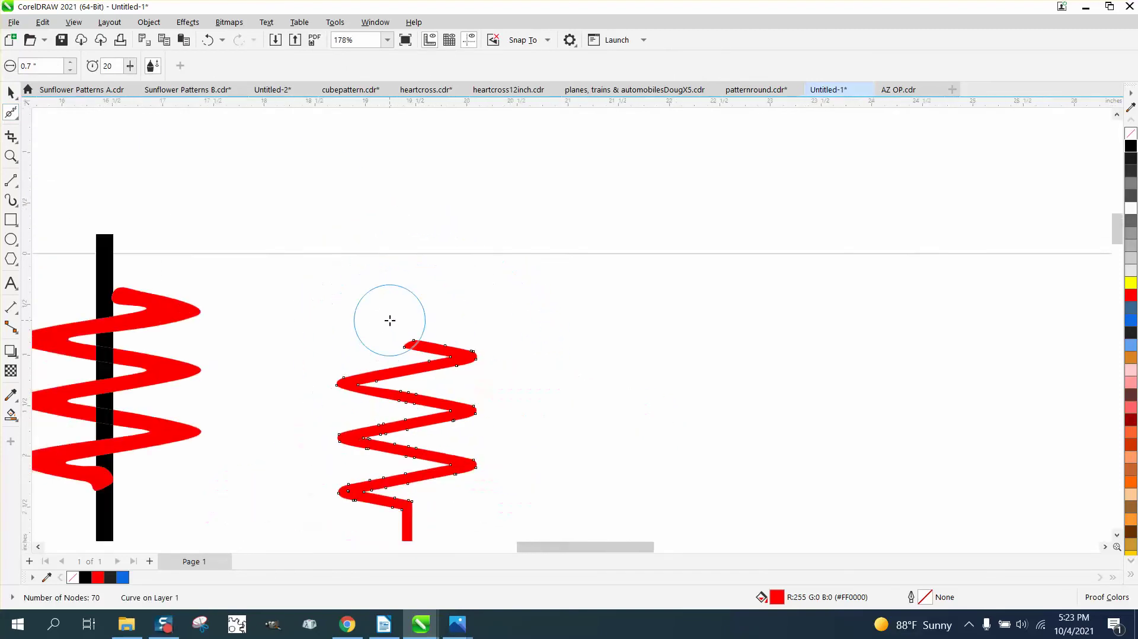
Step: Delete the bottom stem's nodes and remove the straight stem from the zigzag
left_click(11, 156)
scroll(268, 294, "down", 1)
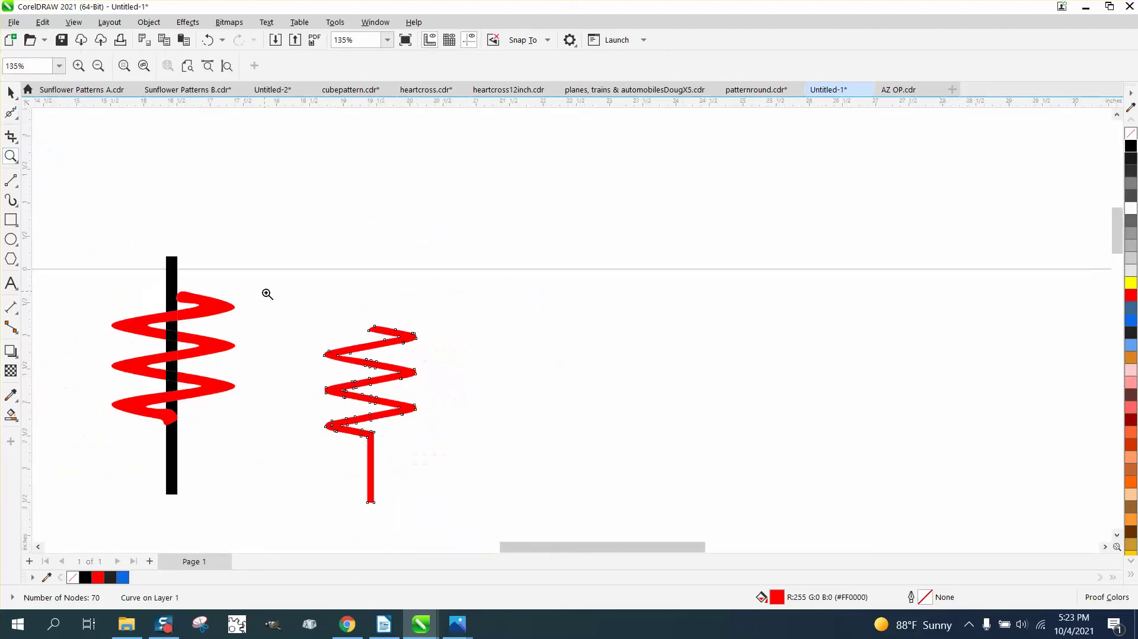
left_click_drag(434, 479, 297, 379)
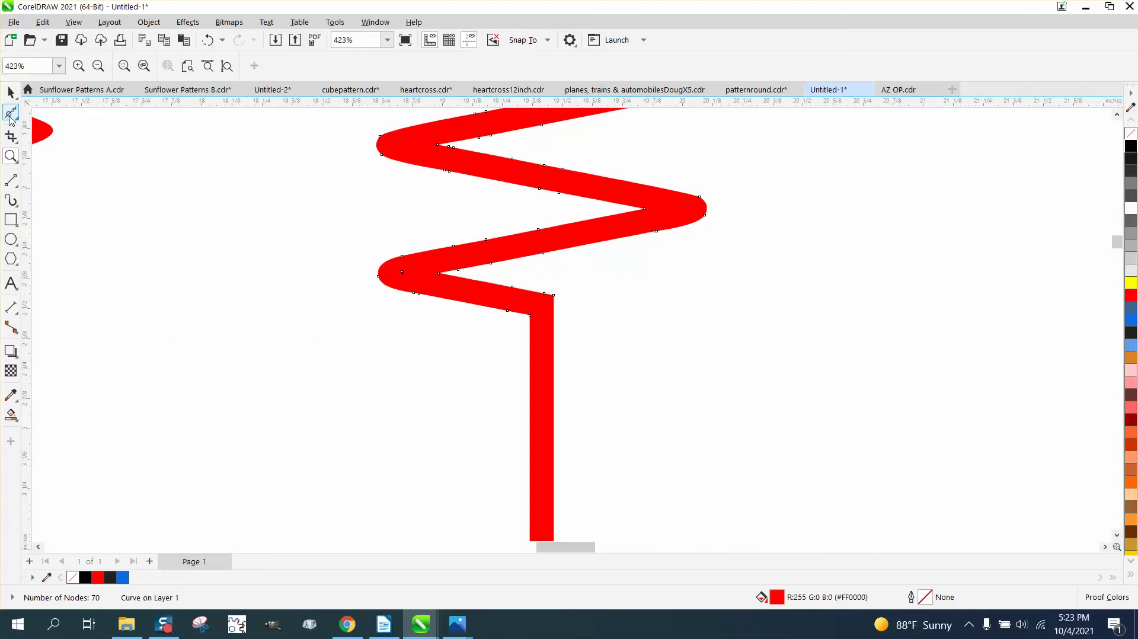
left_click(11, 114)
left_click(22, 122)
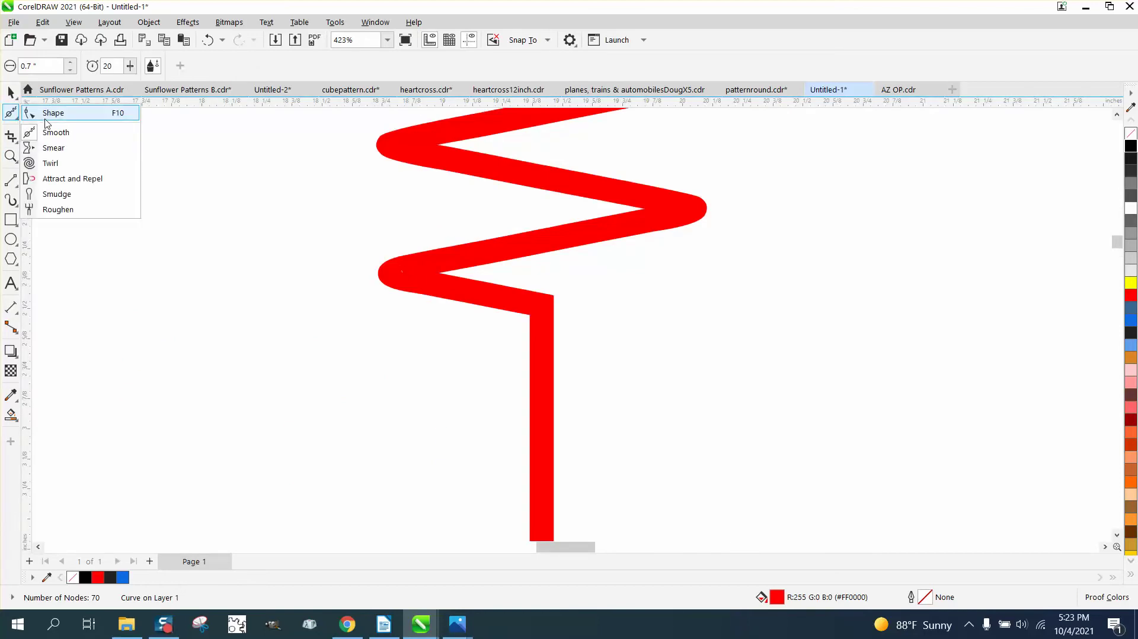
left_click(51, 109)
scroll(548, 340, "down", 2)
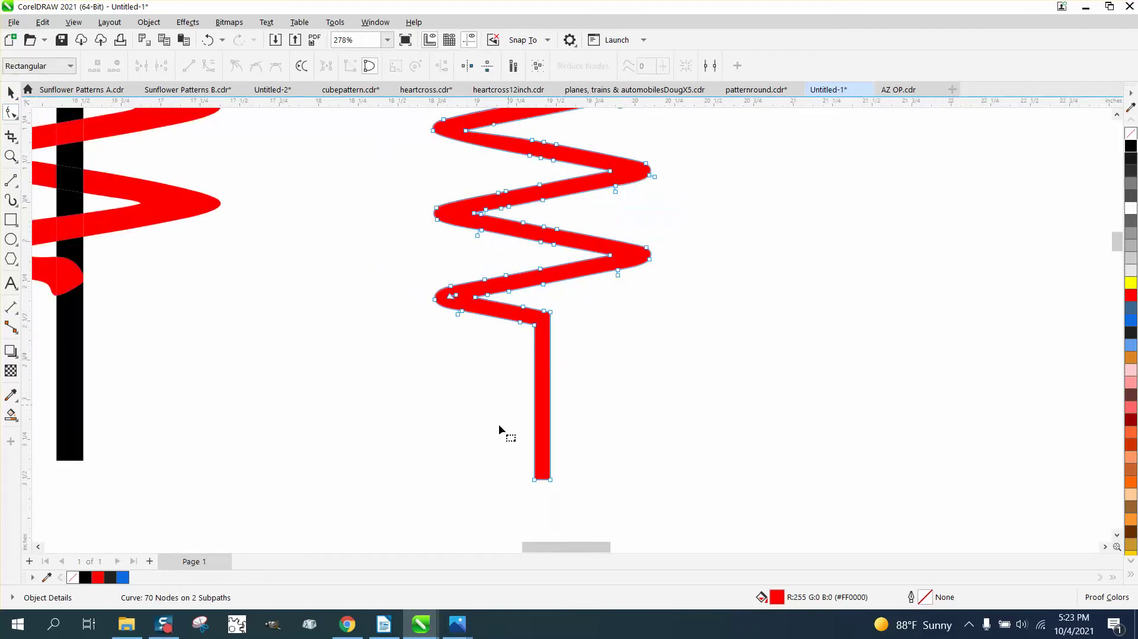
mouse_move(499, 426)
left_mouse_down()
mouse_move(619, 521)
mouse_move(612, 502)
left_mouse_up()
key("Delete")
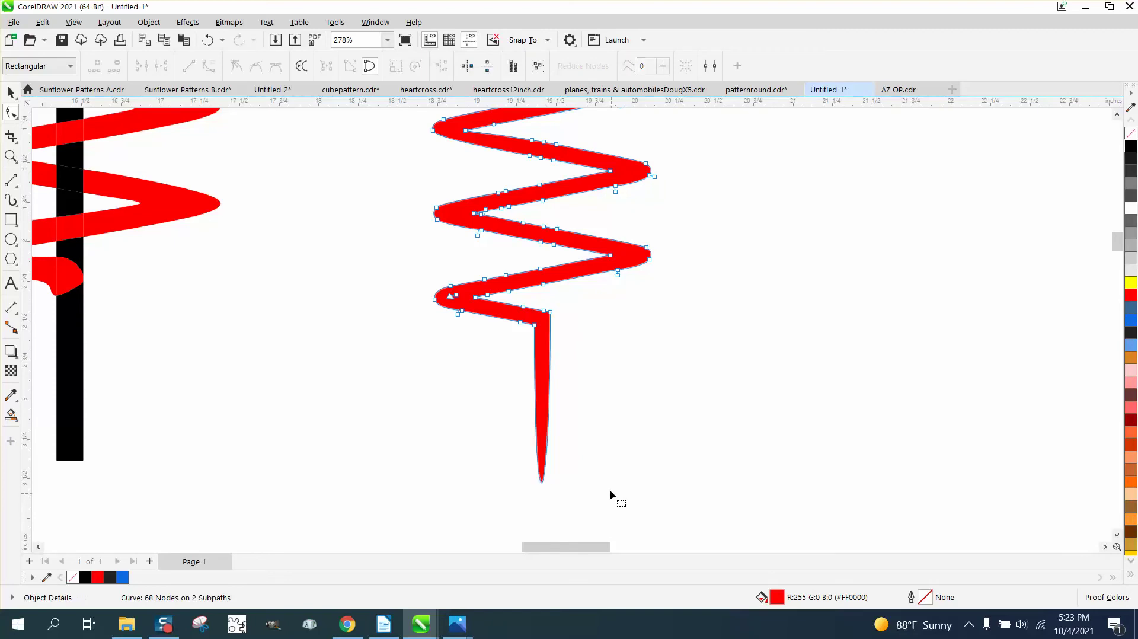
left_click_drag(555, 311, 533, 333)
right_click(533, 330)
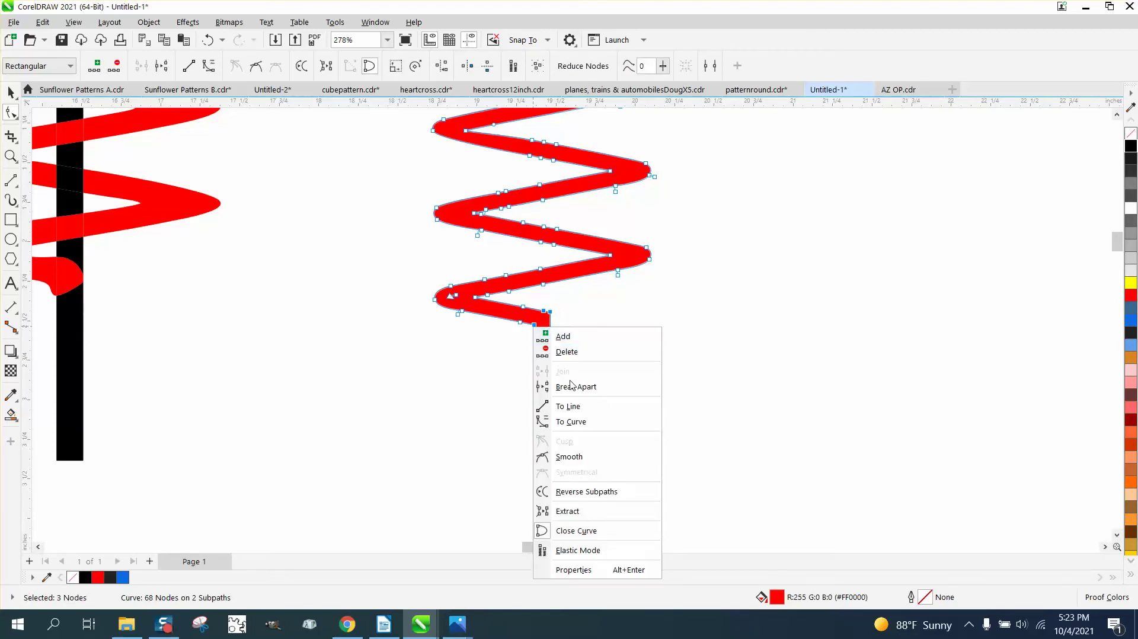
left_click(569, 412)
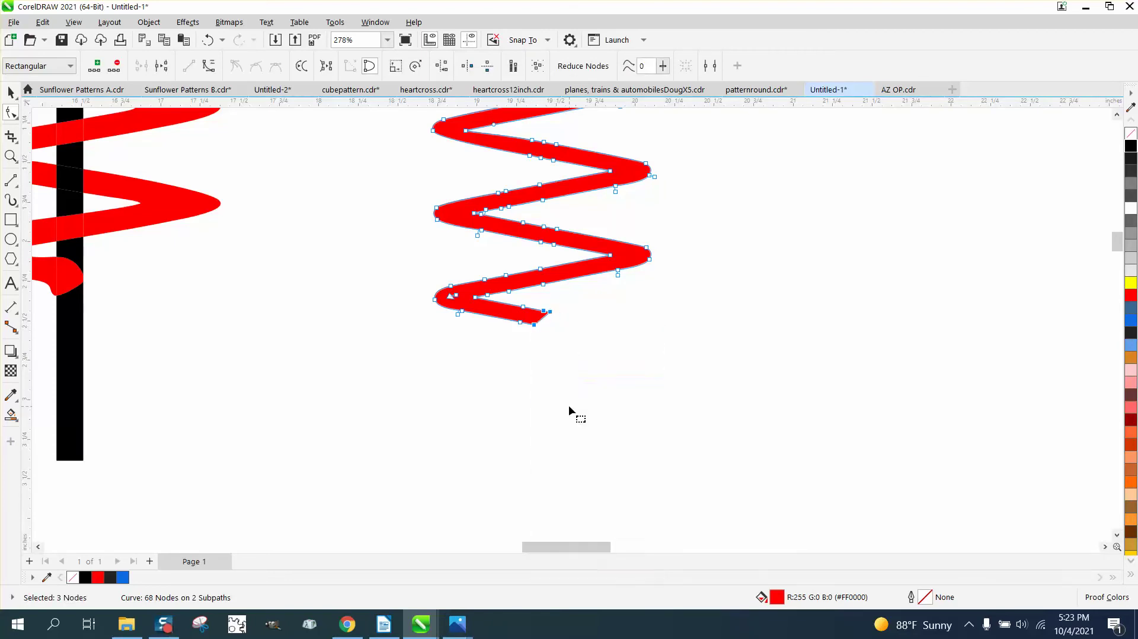
Step: Smooth the zigzag's sharp lower tip into a rounded end
left_click(10, 156)
left_click_drag(522, 293, 621, 377)
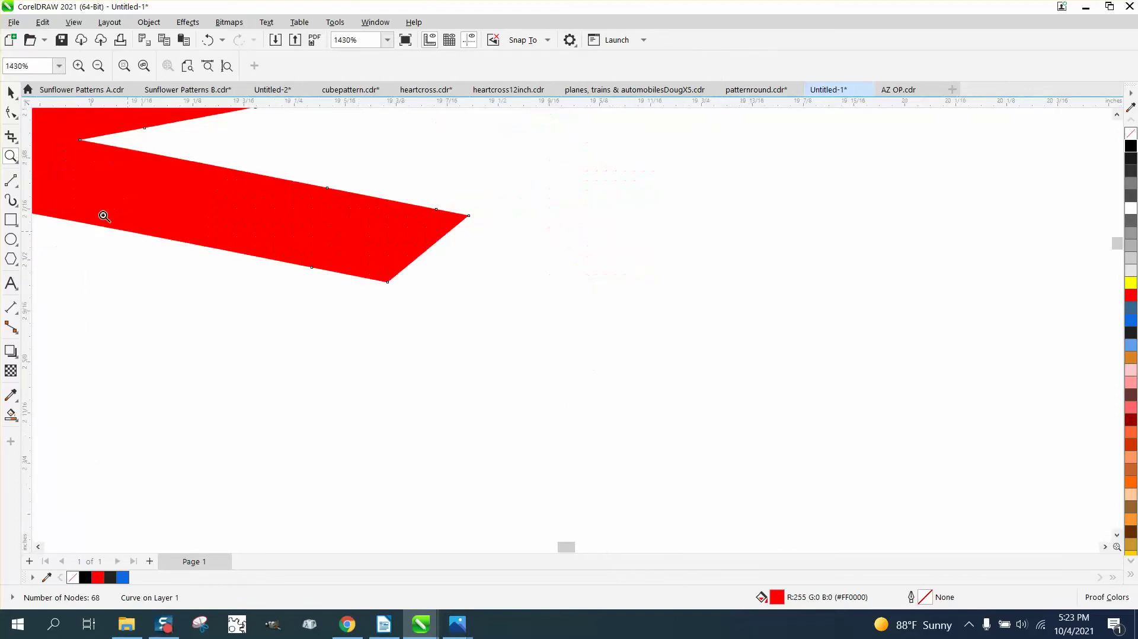
left_click(16, 118)
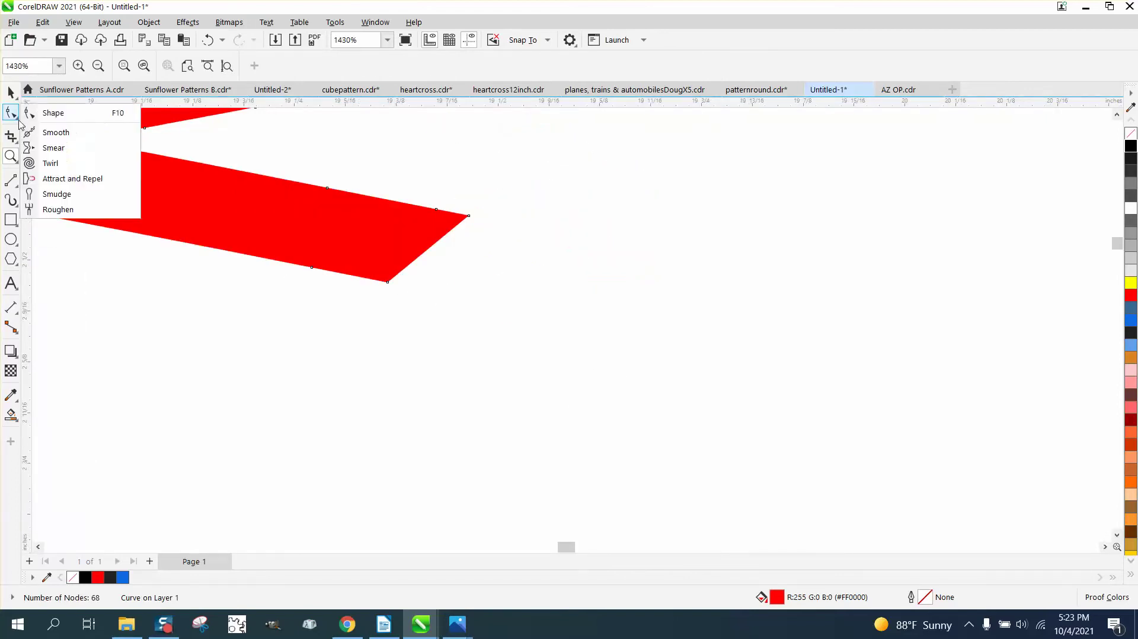
left_click(62, 130)
left_click_drag(457, 229, 432, 244)
scroll(521, 330, "down", 5)
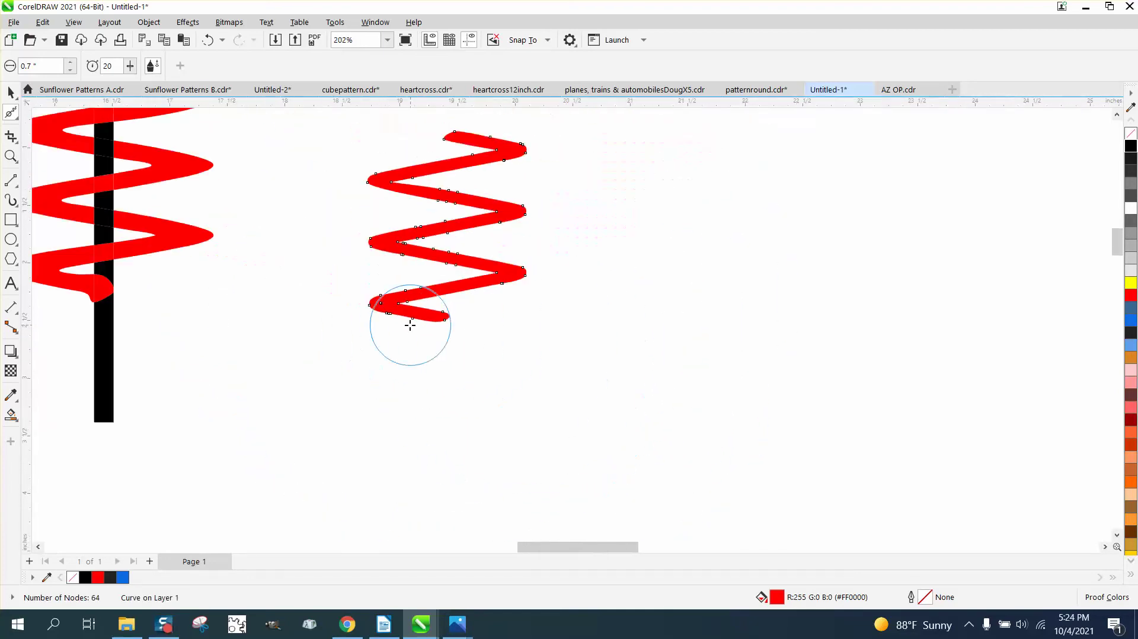
Step: Draw a tall thin rectangle beside the zigzag
left_click(11, 92)
scroll(345, 274, "down", 2)
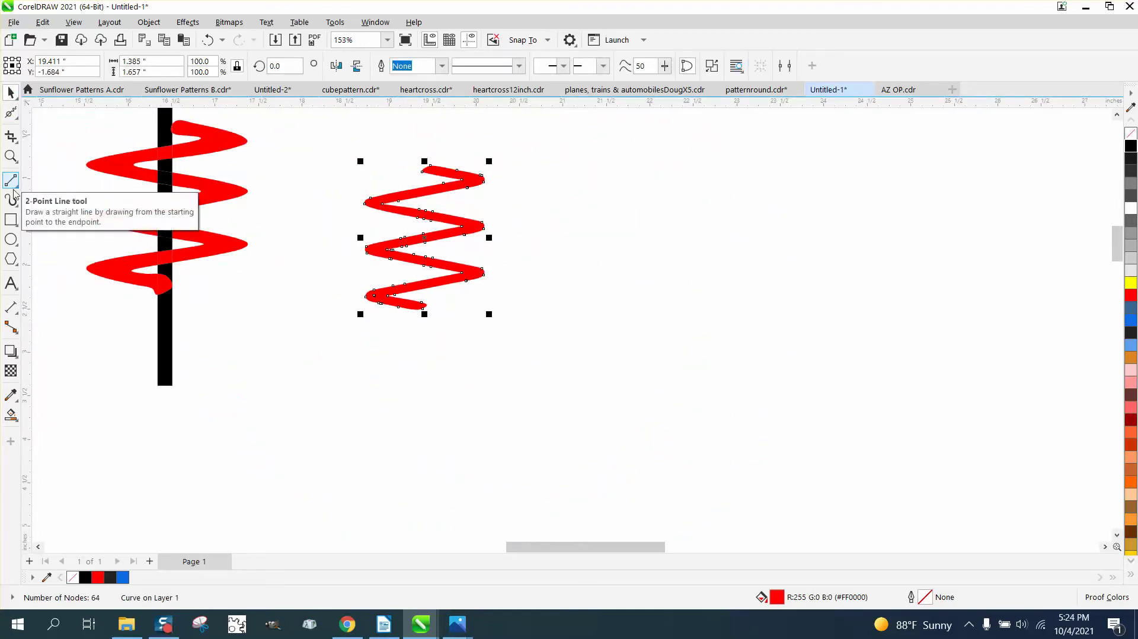
left_click(11, 224)
left_click_drag(332, 150, 325, 411)
Step: Make the zigzag unfilled with a black outline and center the rectangle over it
key("space")
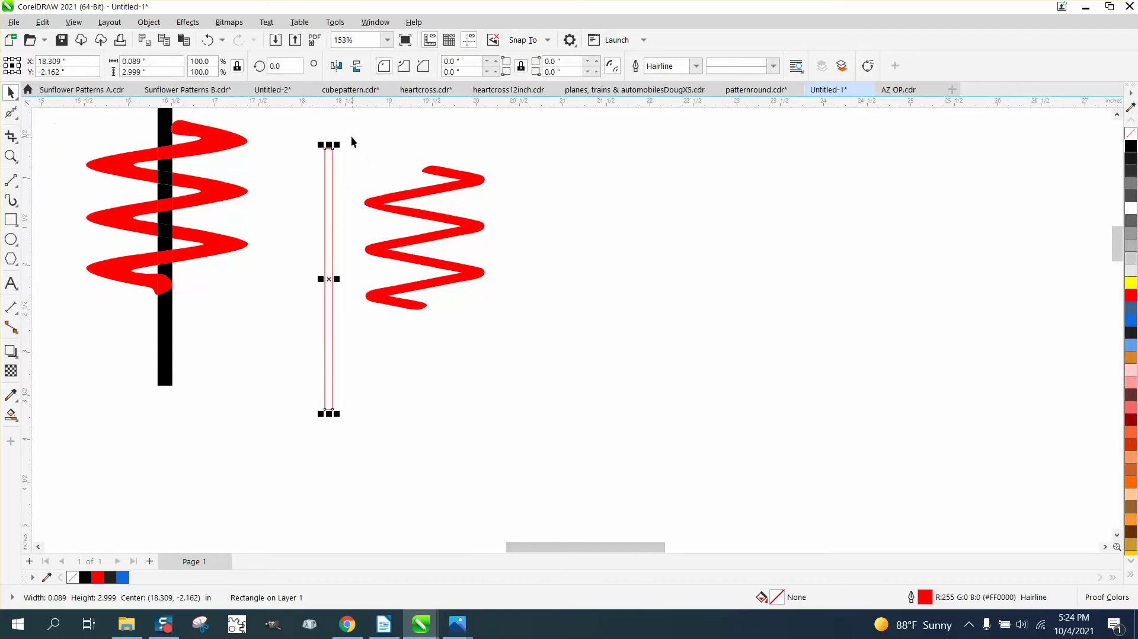
left_click_drag(351, 143, 565, 364)
left_click(1130, 133)
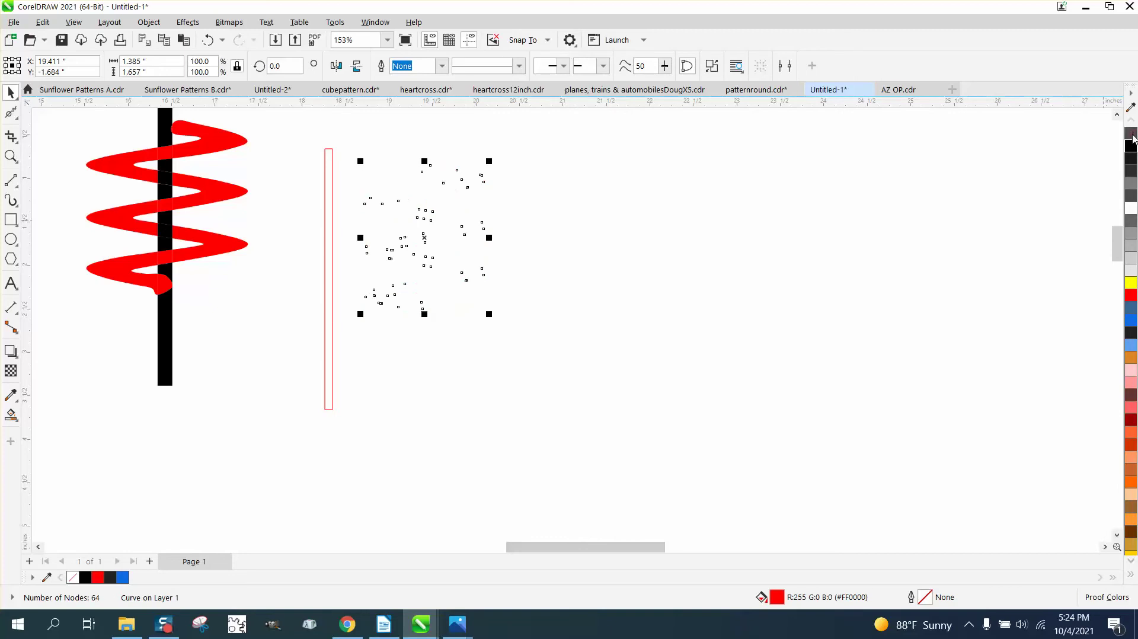
right_click(1130, 146)
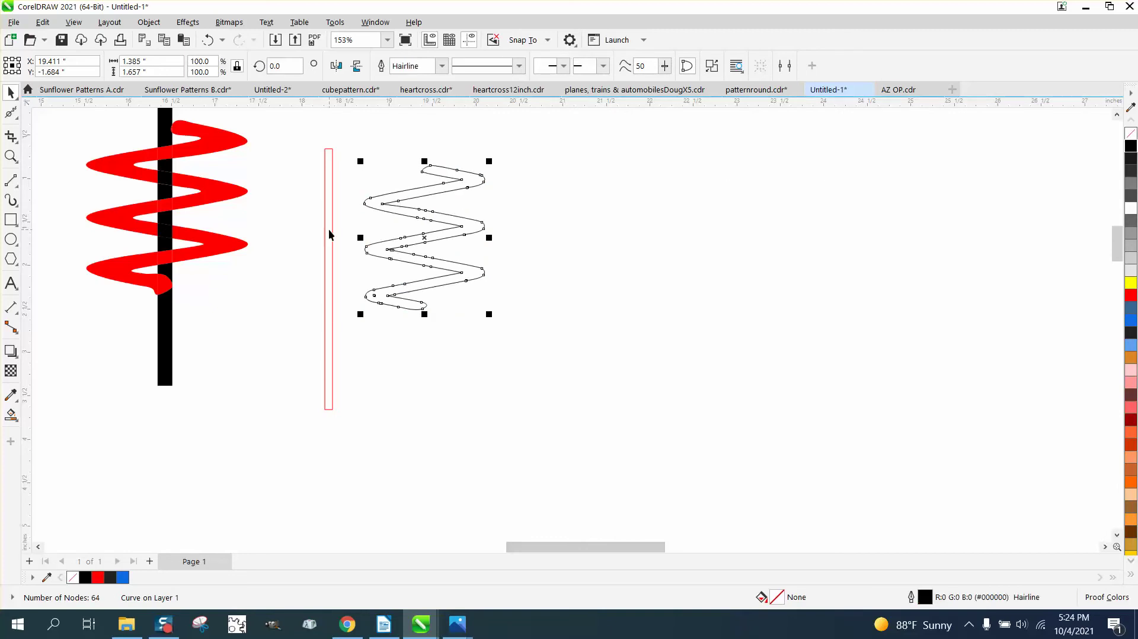
left_click_drag(330, 234, 427, 214)
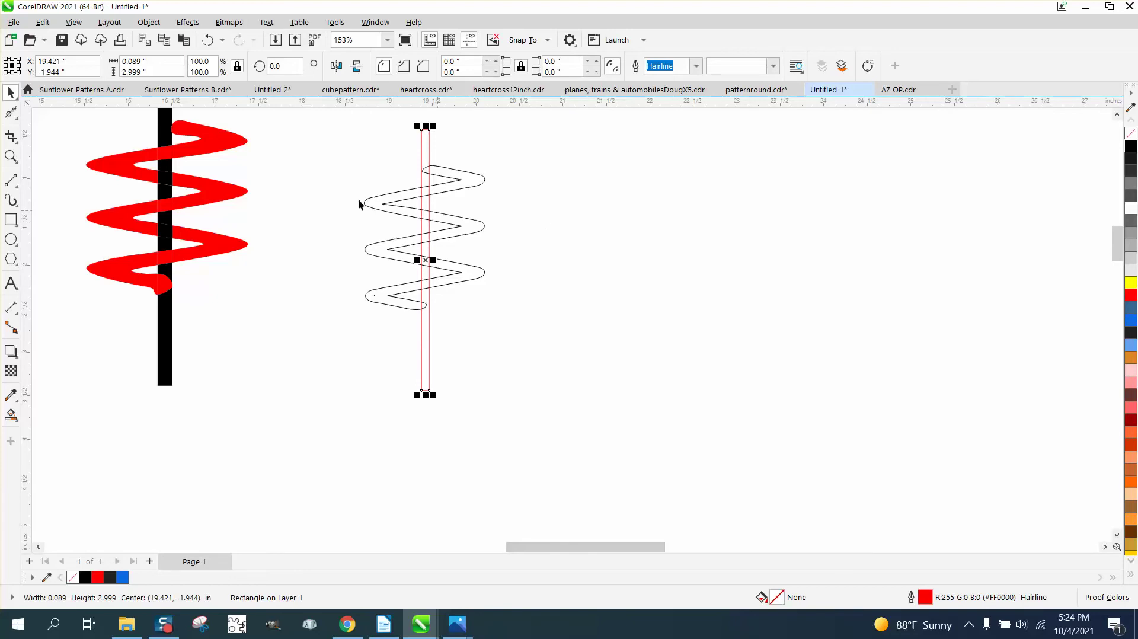
Step: Fill the zigzag's top loop blue with the Smart Fill tool
left_click(294, 194)
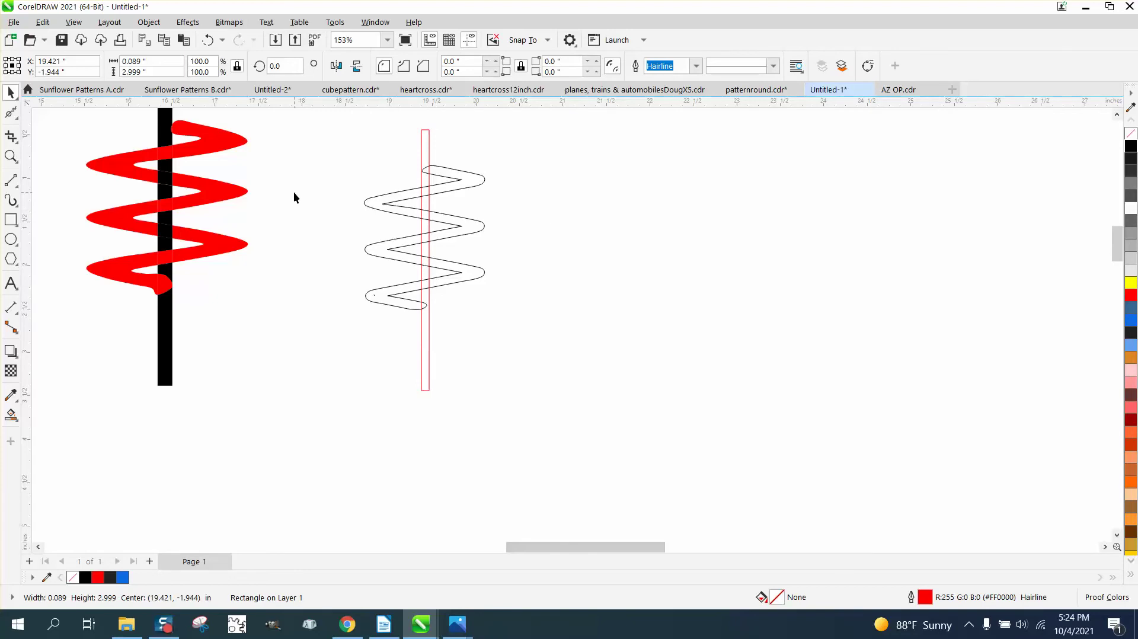
left_click(19, 423)
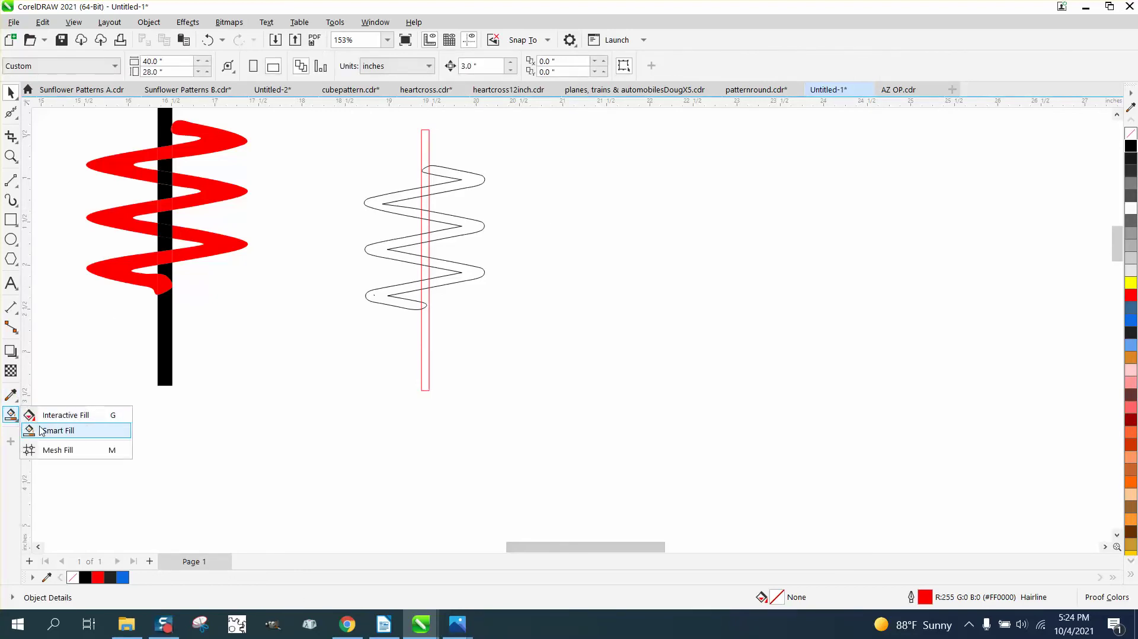
left_click(59, 426)
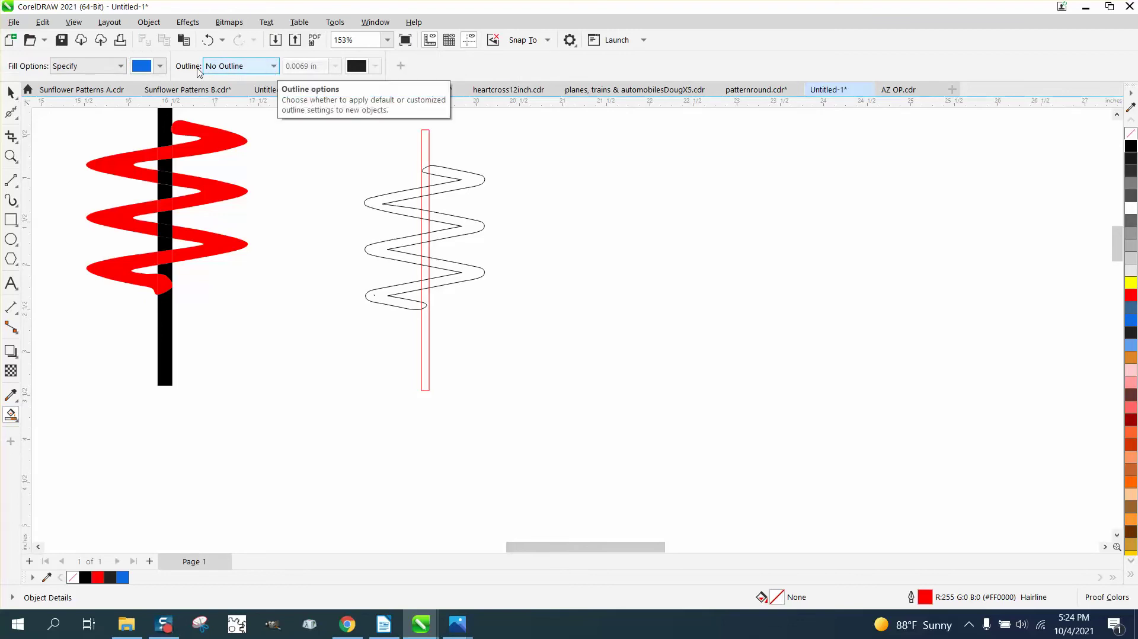
left_click(428, 170)
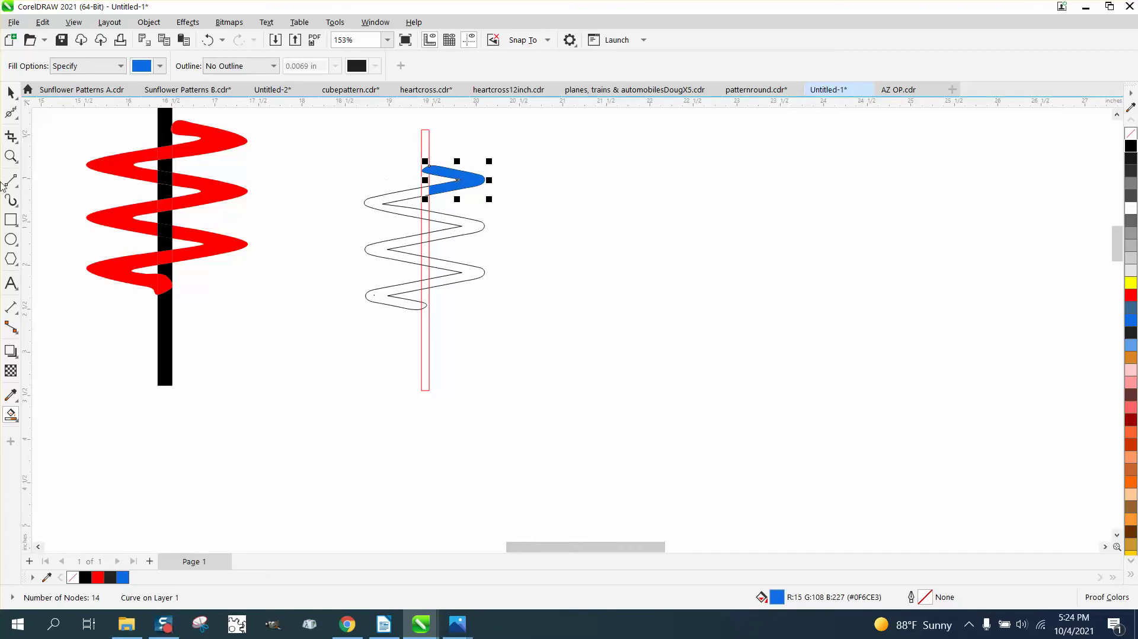
Step: Fill the remaining zigzag loops and bands blue, section by section
left_click(11, 156)
left_click(462, 254)
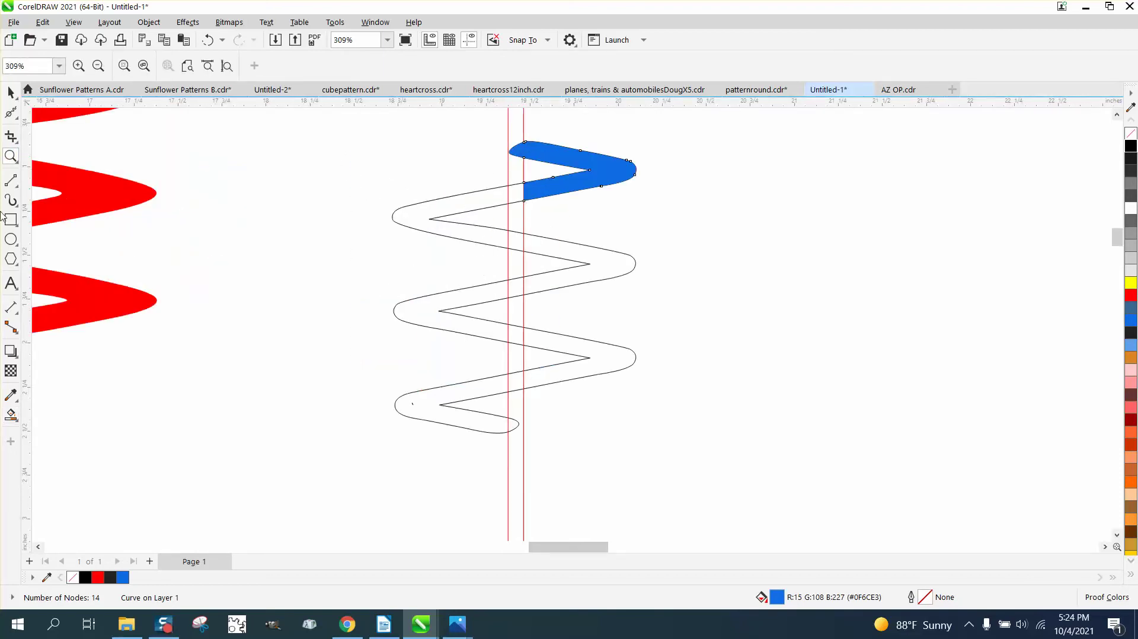
left_click(11, 414)
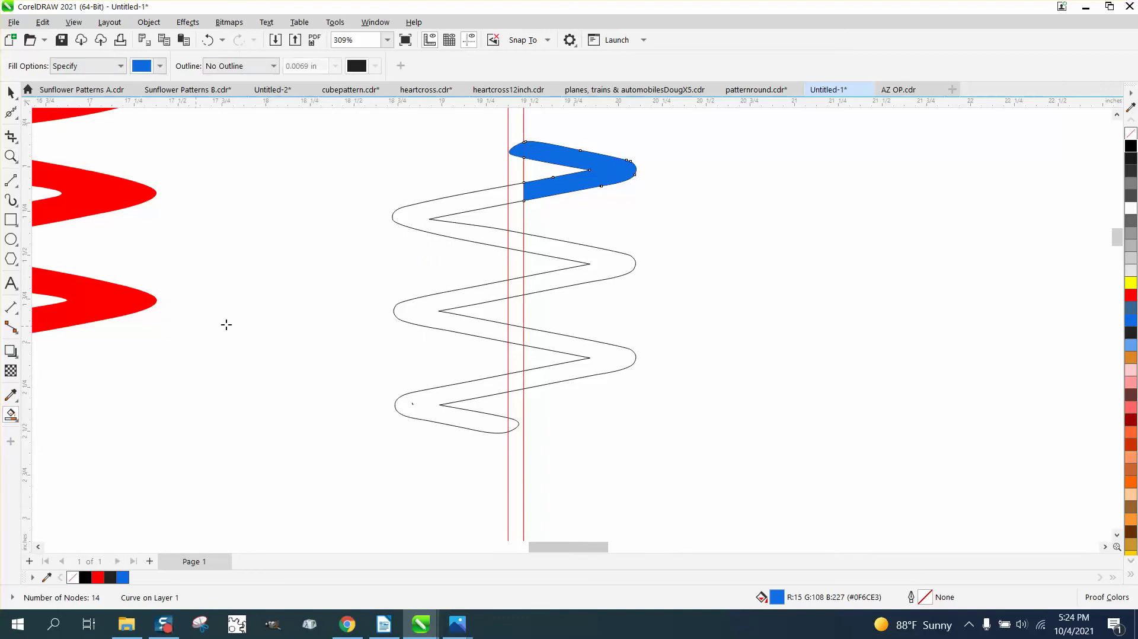
left_click(478, 200)
left_click(515, 240)
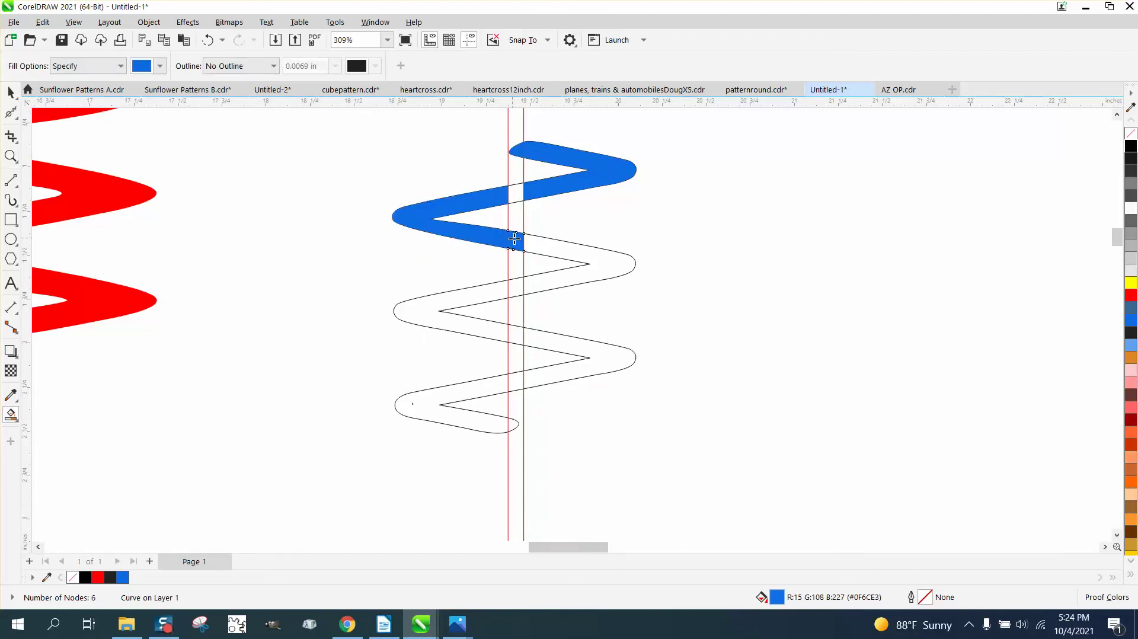
left_click(565, 253)
left_click(458, 316)
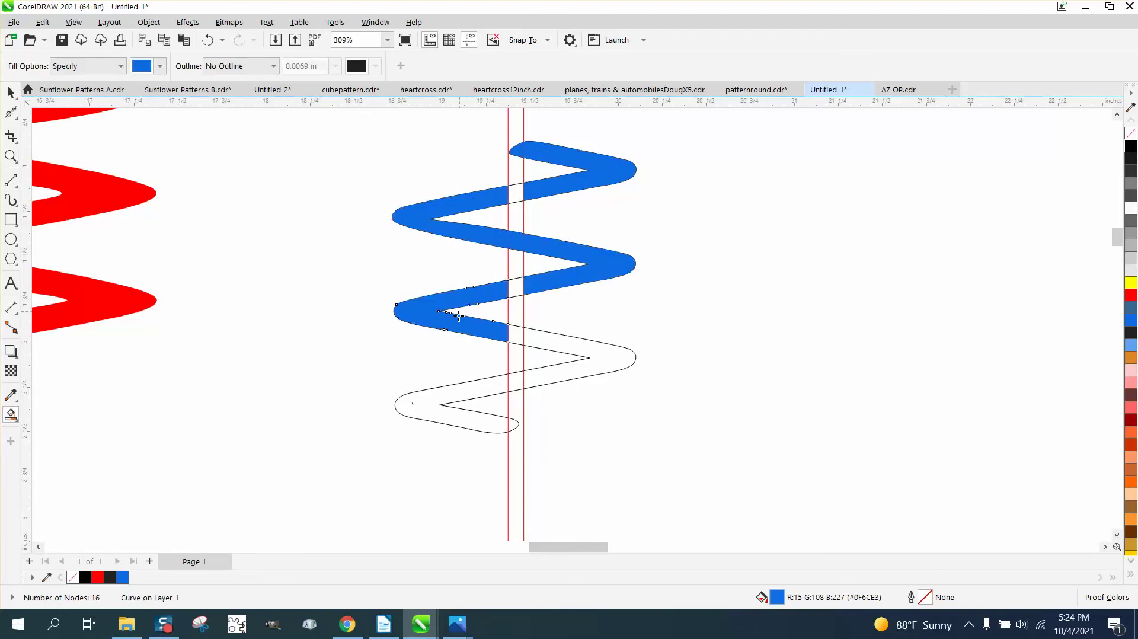
left_click(551, 341)
left_click(515, 382)
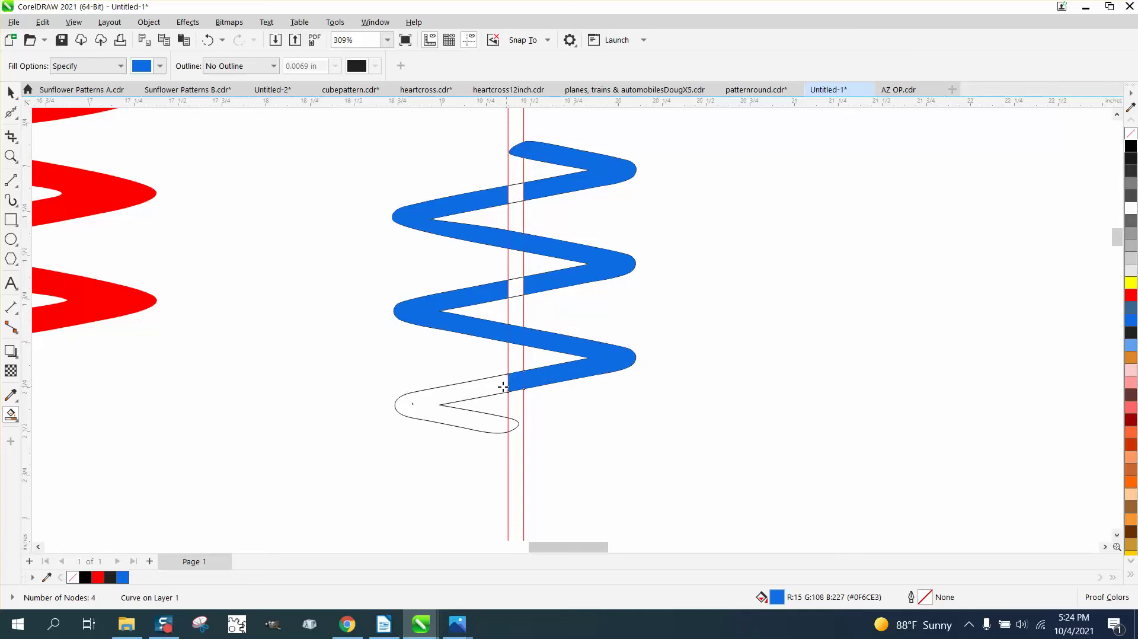
left_click(449, 389)
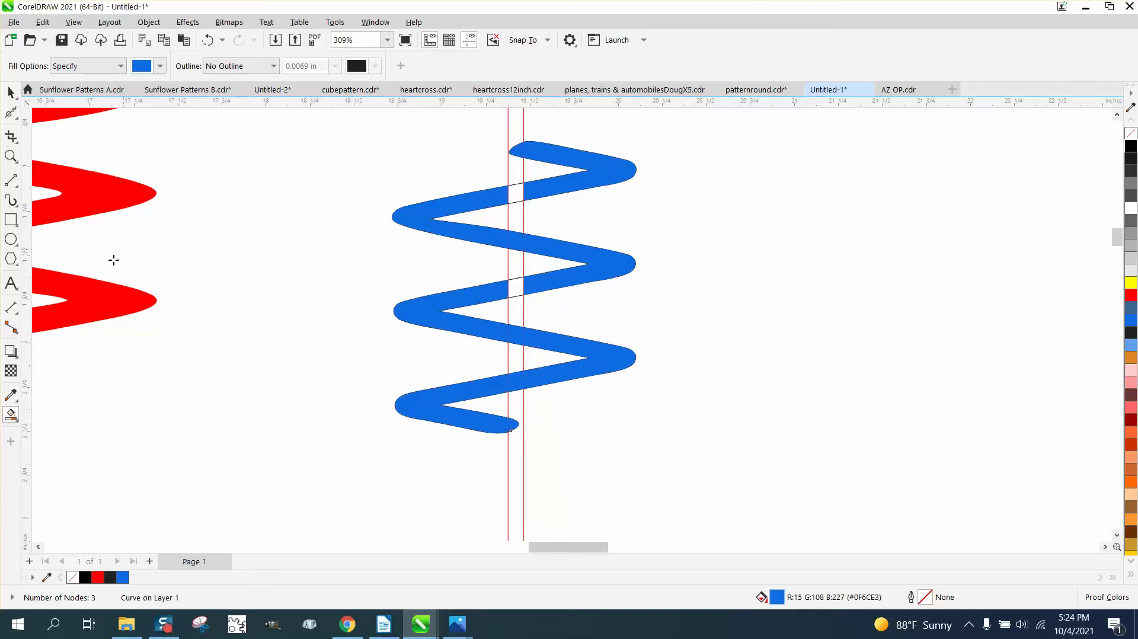
Step: Switch Smart Fill to red and fill the rectangle's gaps down through the spring
left_click(161, 66)
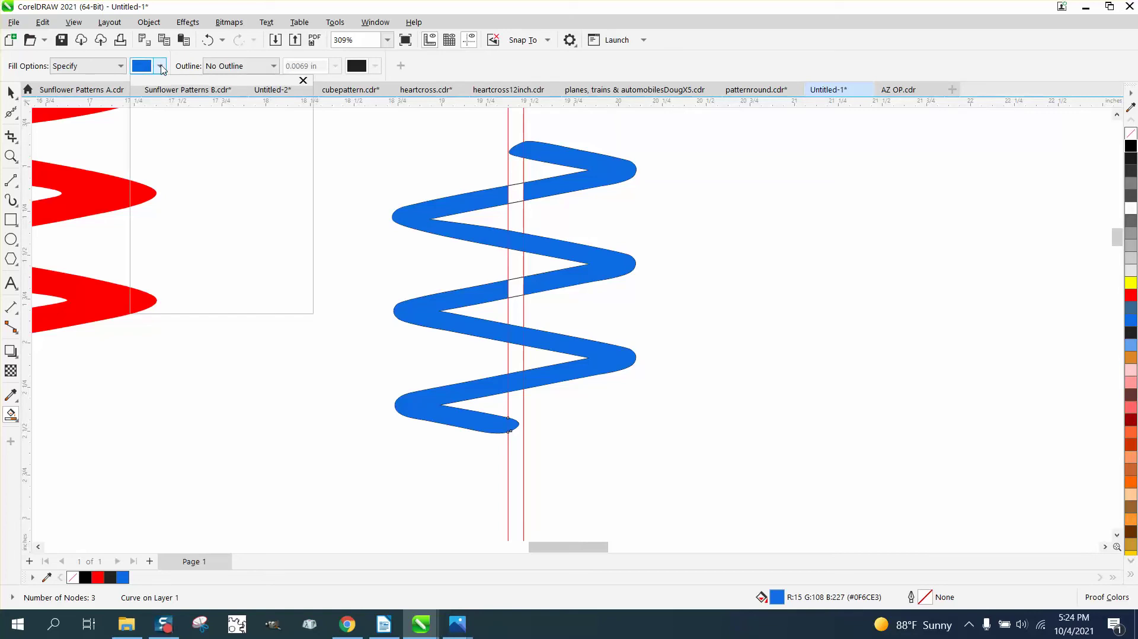
left_click(219, 153)
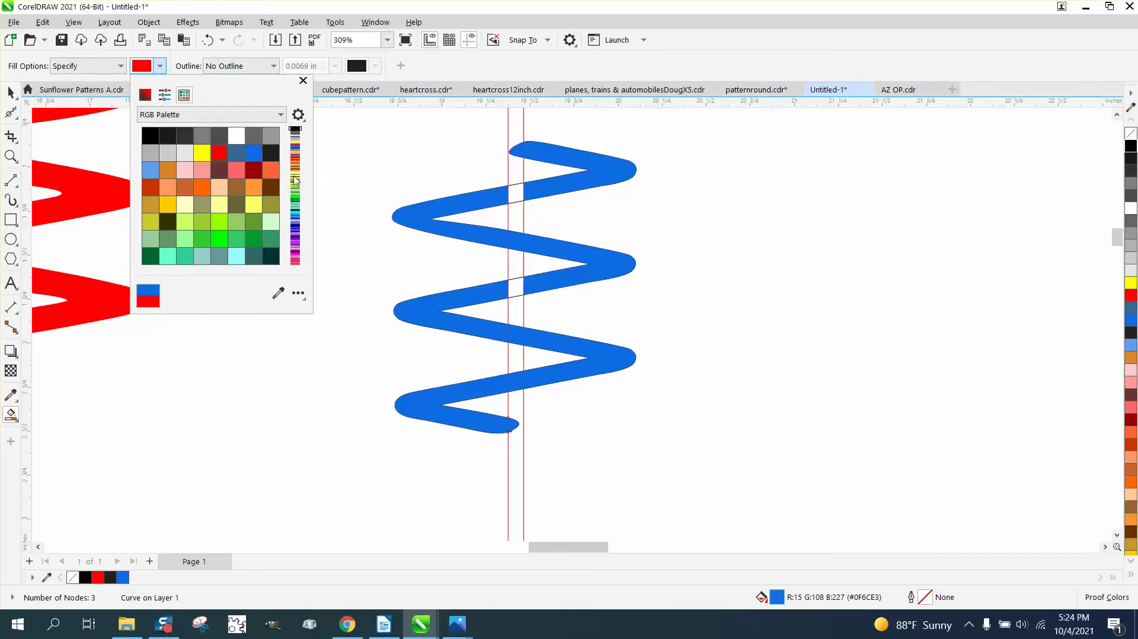
left_click(511, 123)
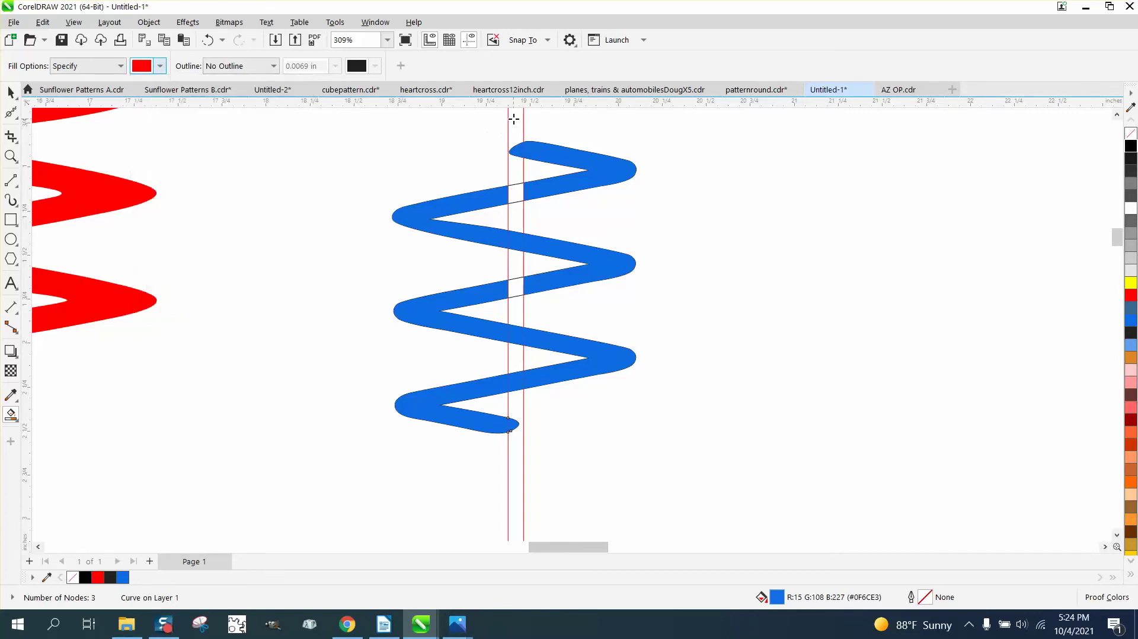
left_click(516, 123)
left_click(517, 195)
left_click(517, 236)
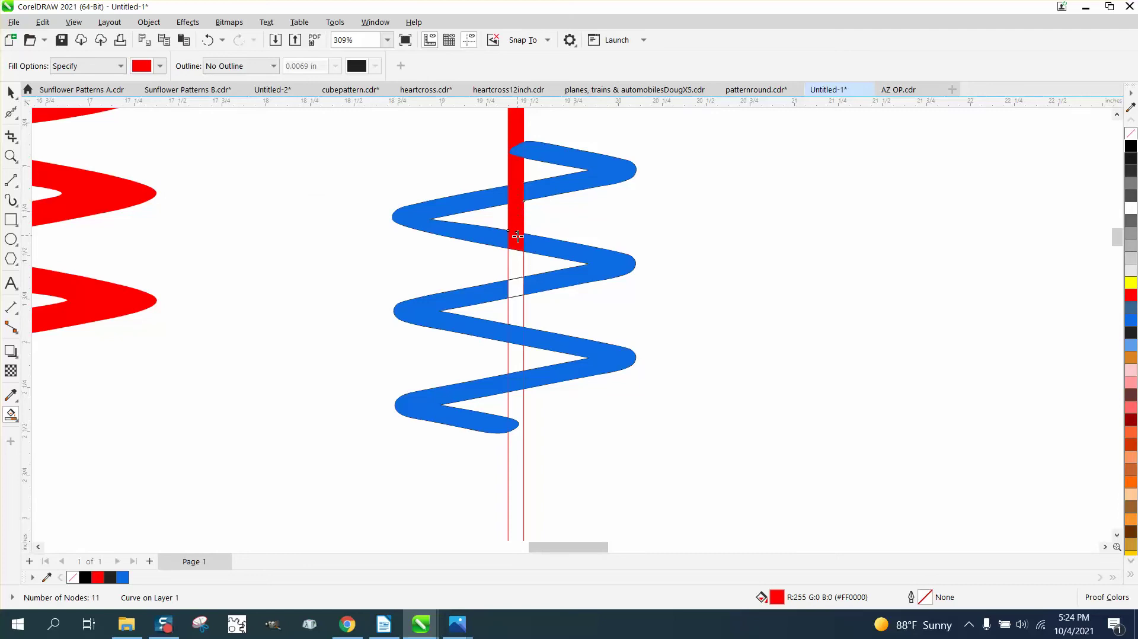
left_click(514, 285)
left_click(516, 271)
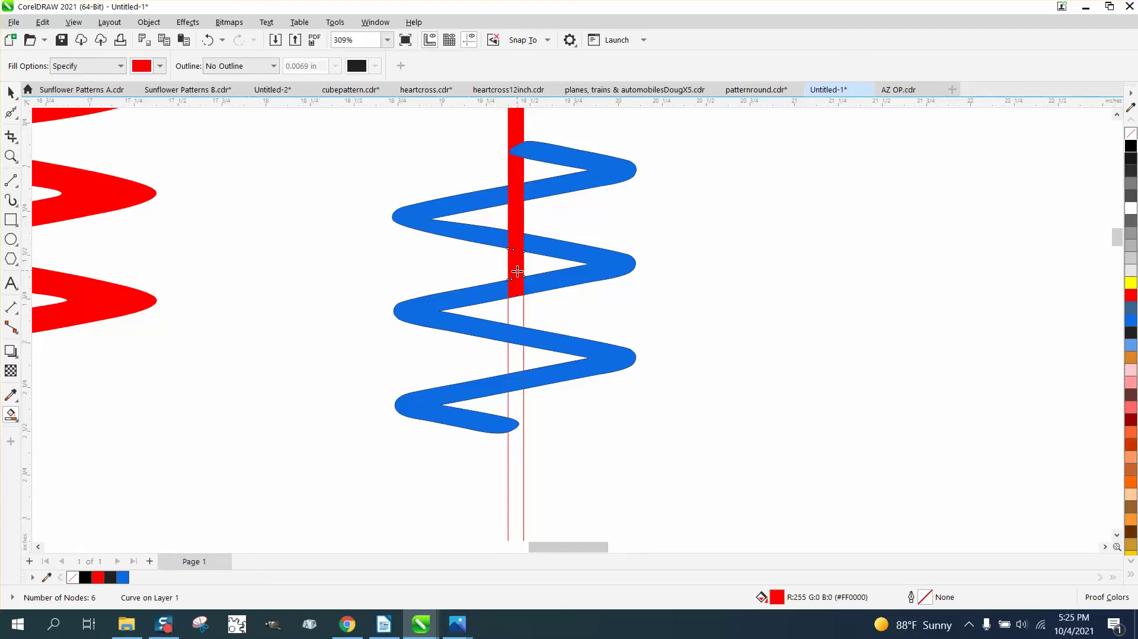
left_click(516, 306)
left_click(514, 348)
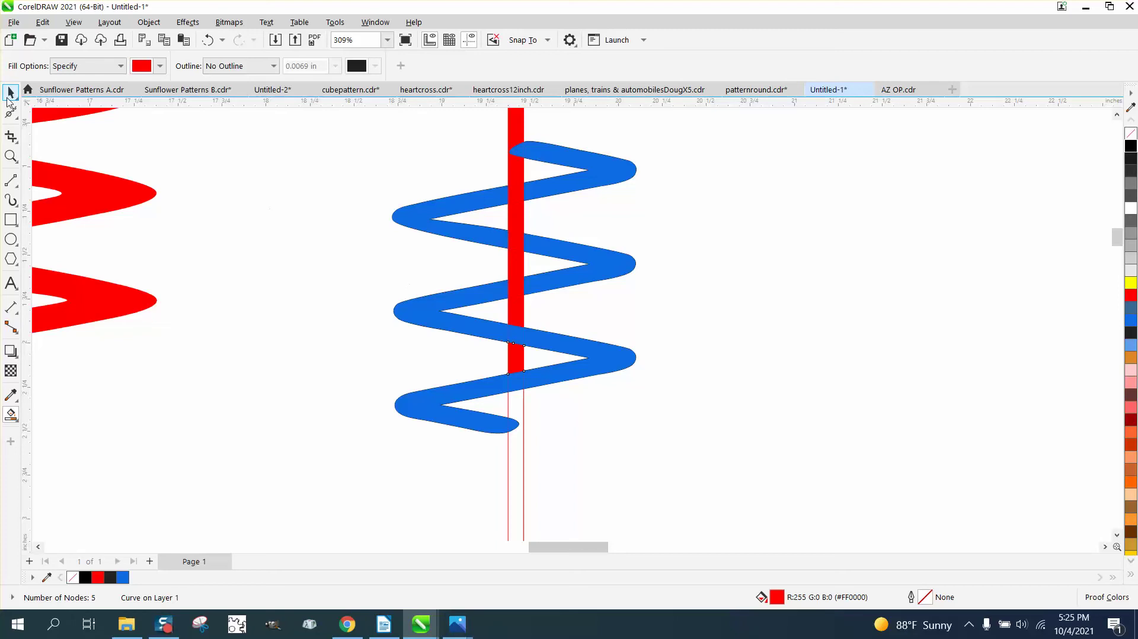
left_click(10, 92)
left_click(279, 158)
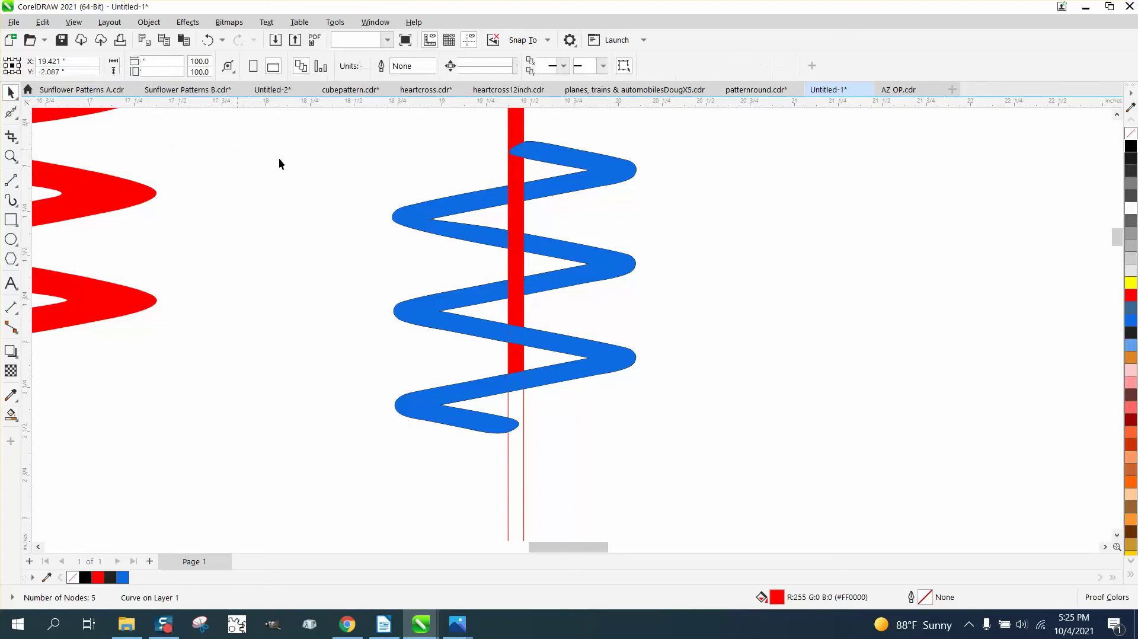
Step: Pull a red shaft piece and the small blue crossing piece aside, then refill the gap red
left_click(518, 241)
left_click_drag(515, 240, 613, 225)
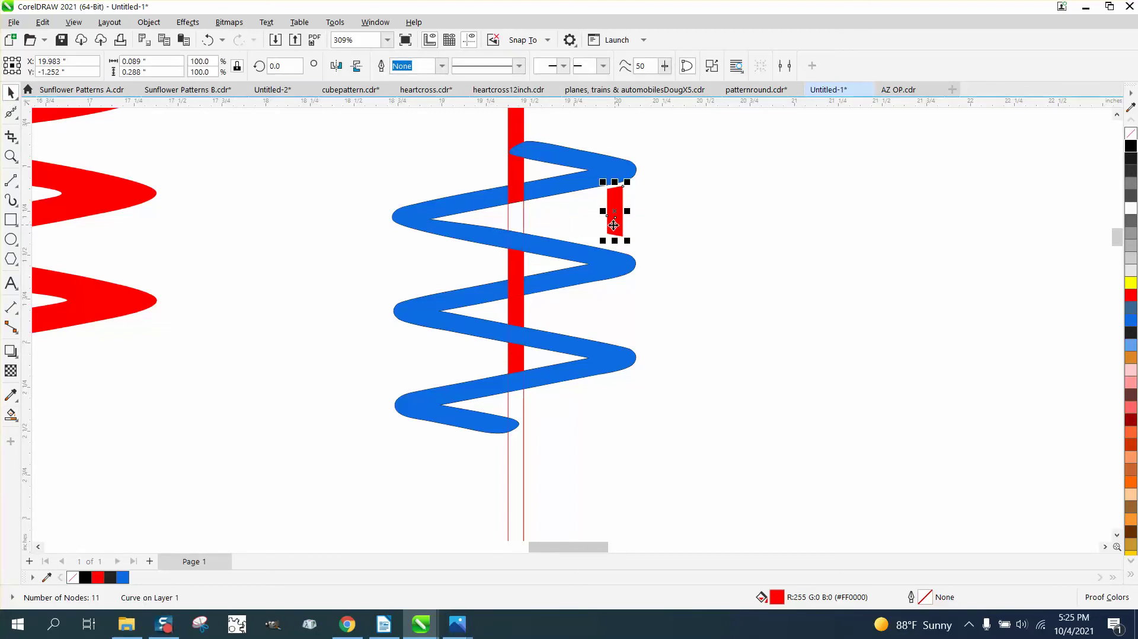
left_click(517, 241)
left_click_drag(517, 242, 677, 254)
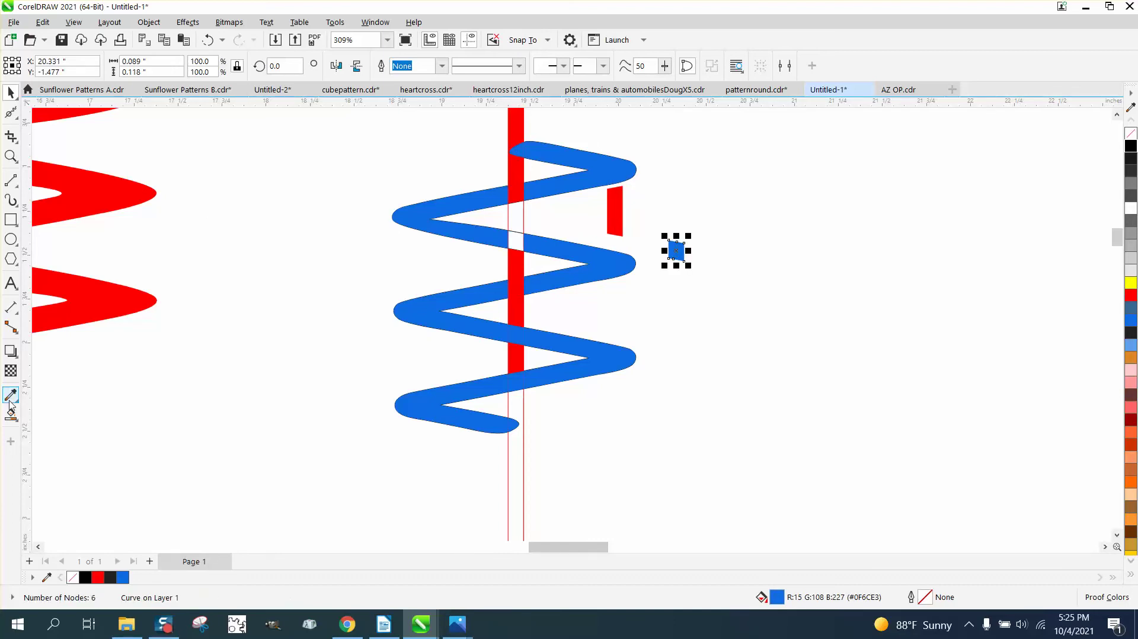
left_click(11, 414)
left_click(516, 225)
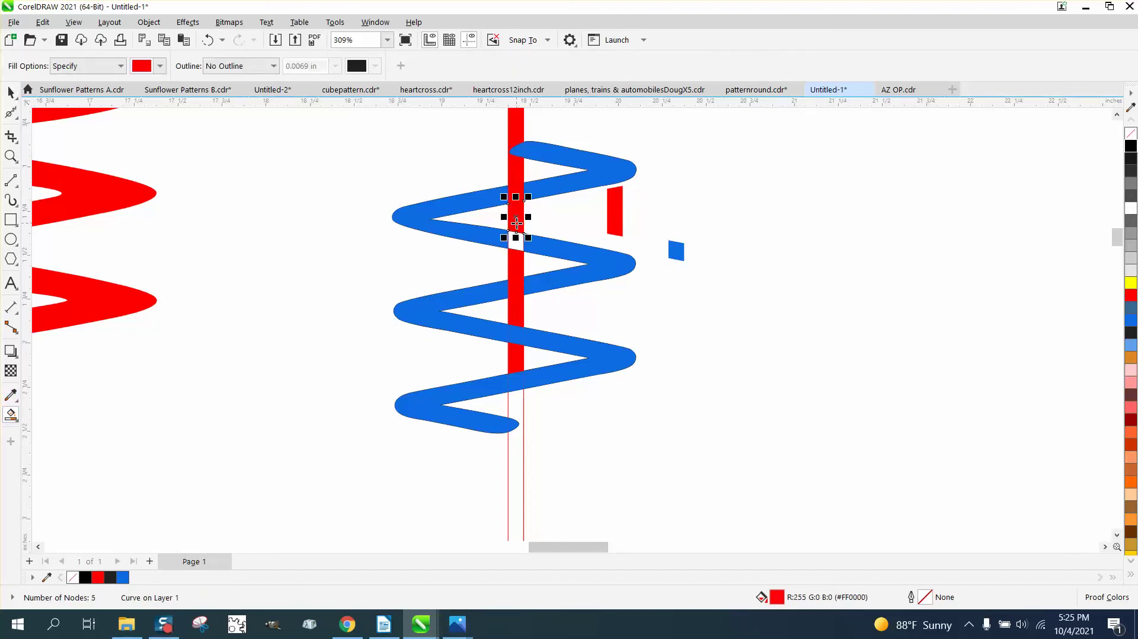
Step: Move the blue piece further right, undo back, then nudge it off the shaft
key("space")
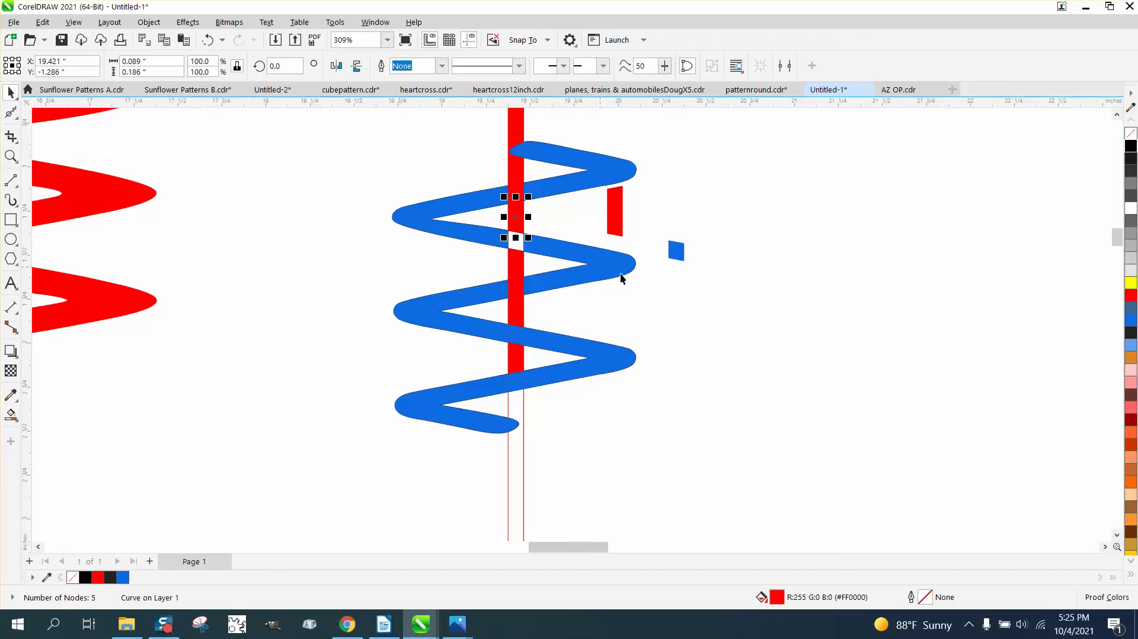
left_click(677, 251)
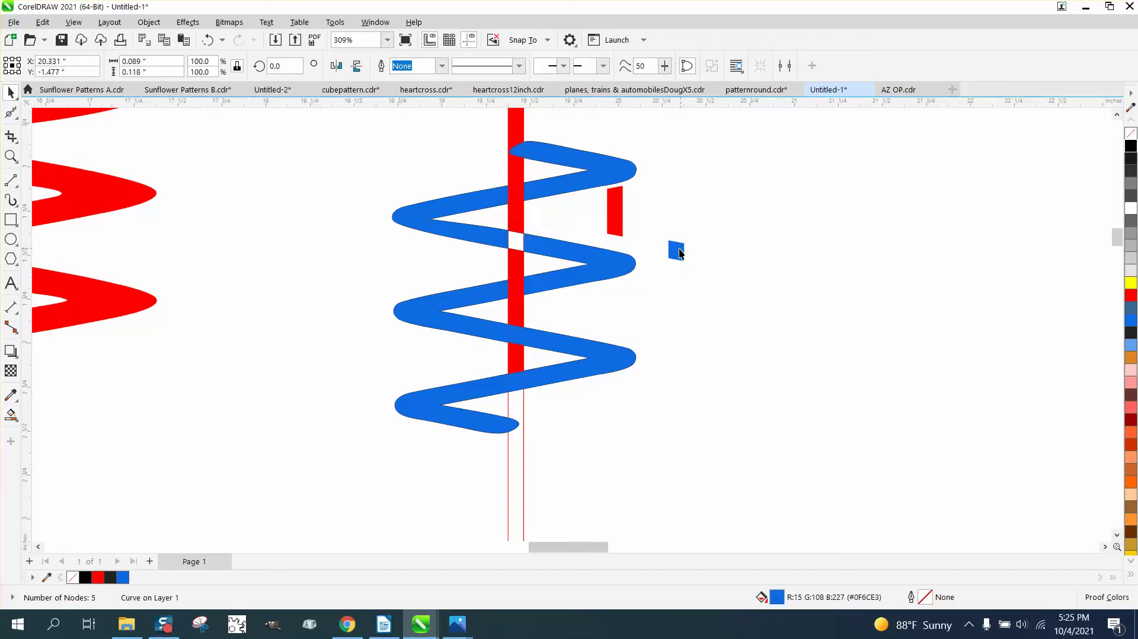
left_click_drag(677, 250, 864, 257)
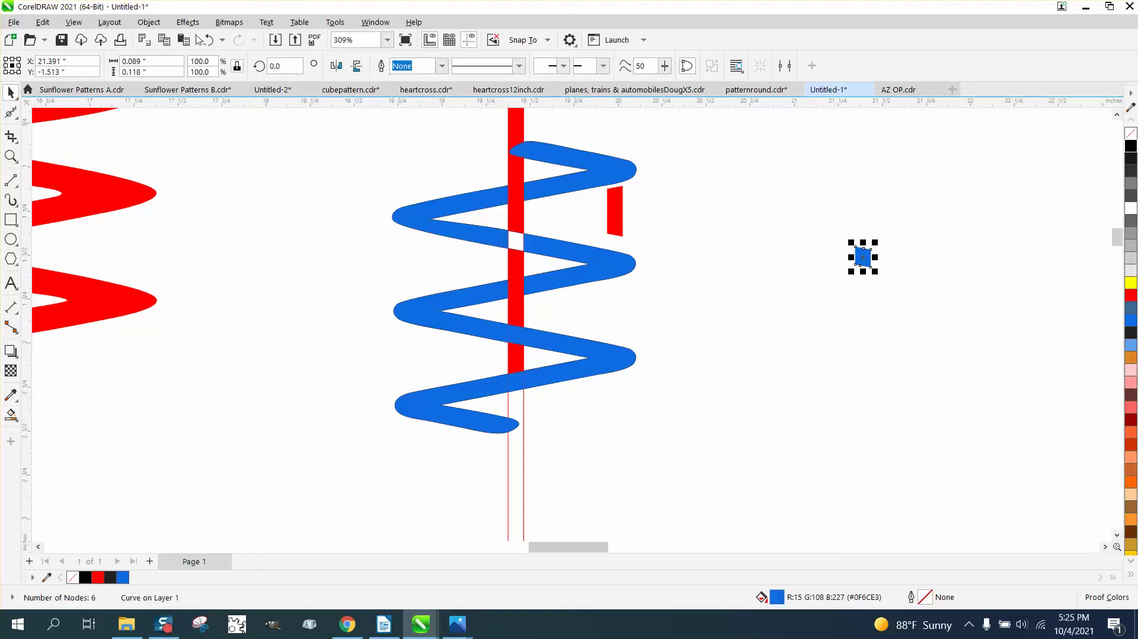
left_click(208, 40)
left_click(208, 42)
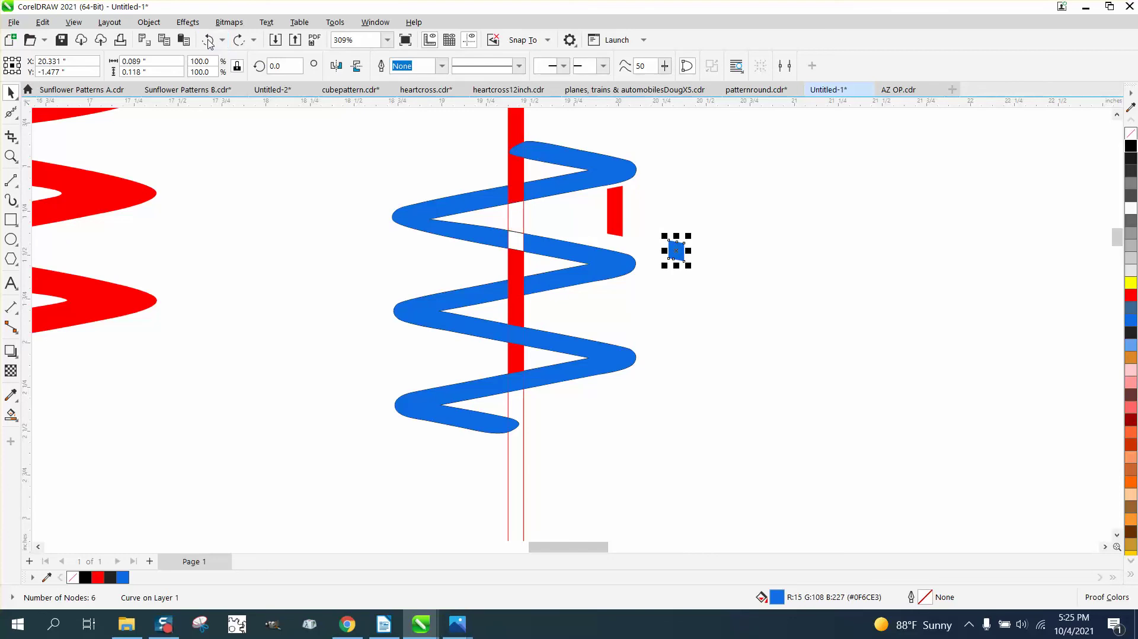
left_click(208, 41)
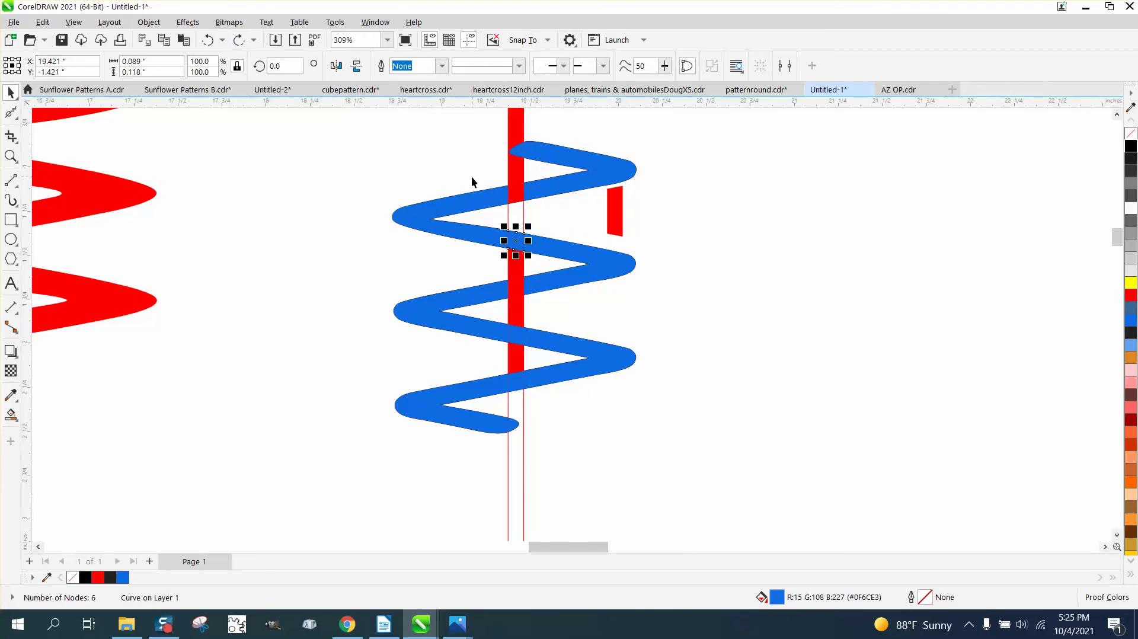
key("Right")
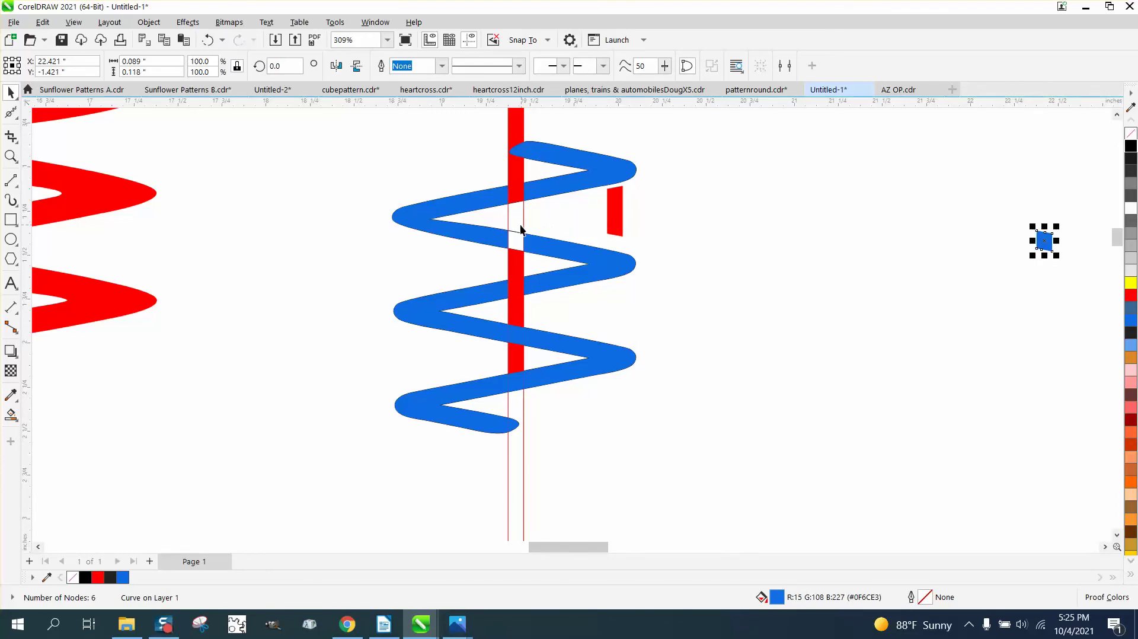
Step: Refill the shaft's white gap red, then try a blue fill at the crossing and undo it
left_click(11, 415)
left_click(519, 218)
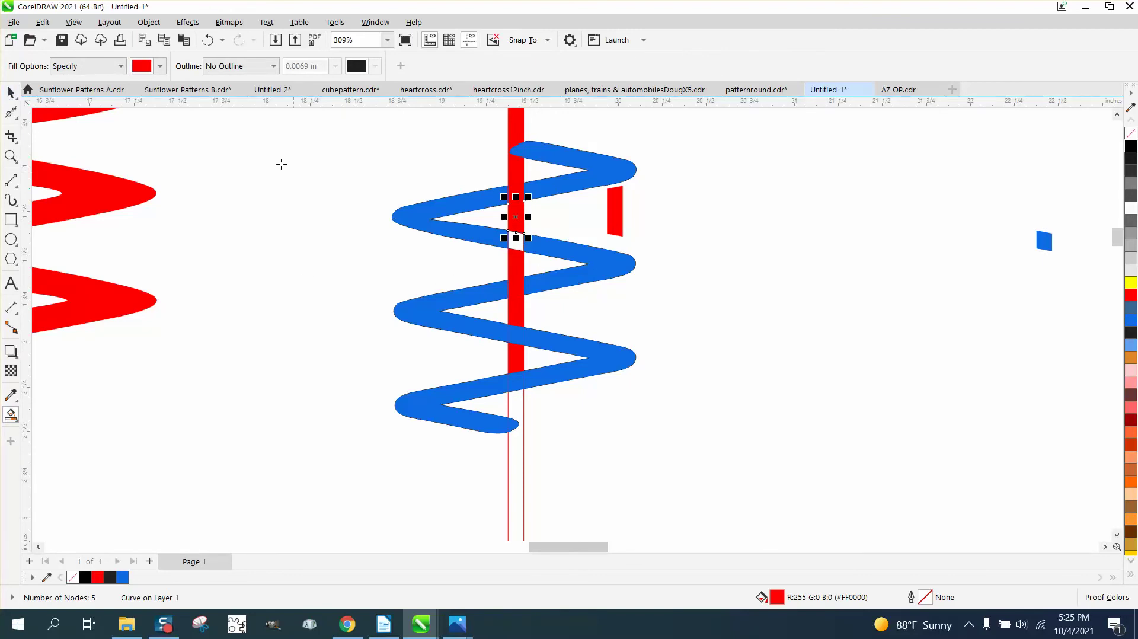
left_click(160, 66)
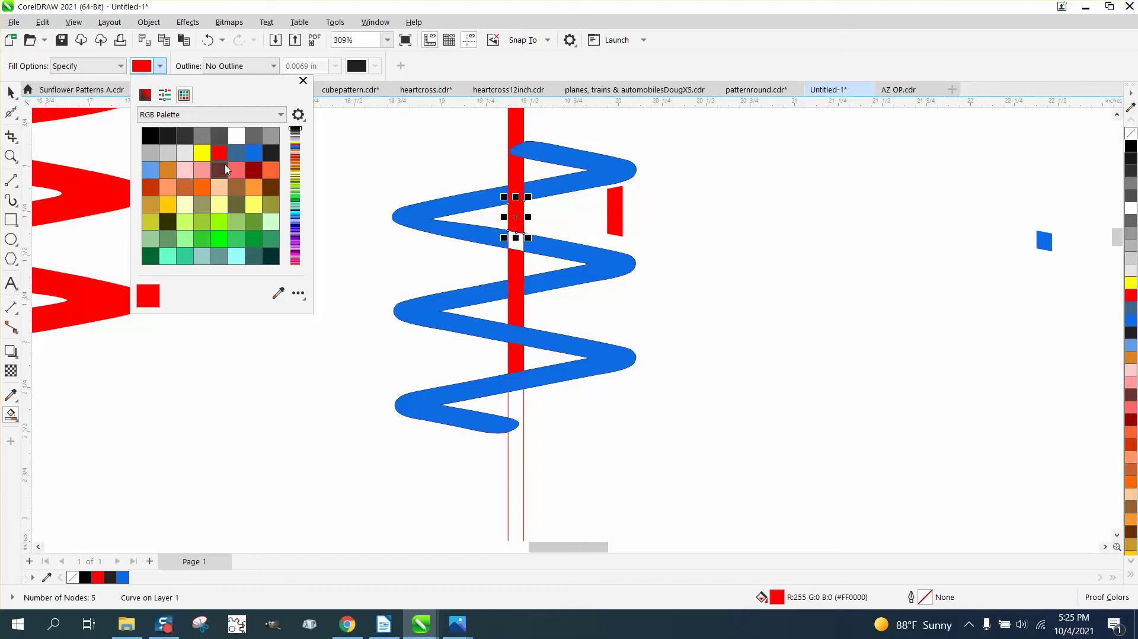
left_click(254, 154)
left_click(518, 243)
left_click(515, 237)
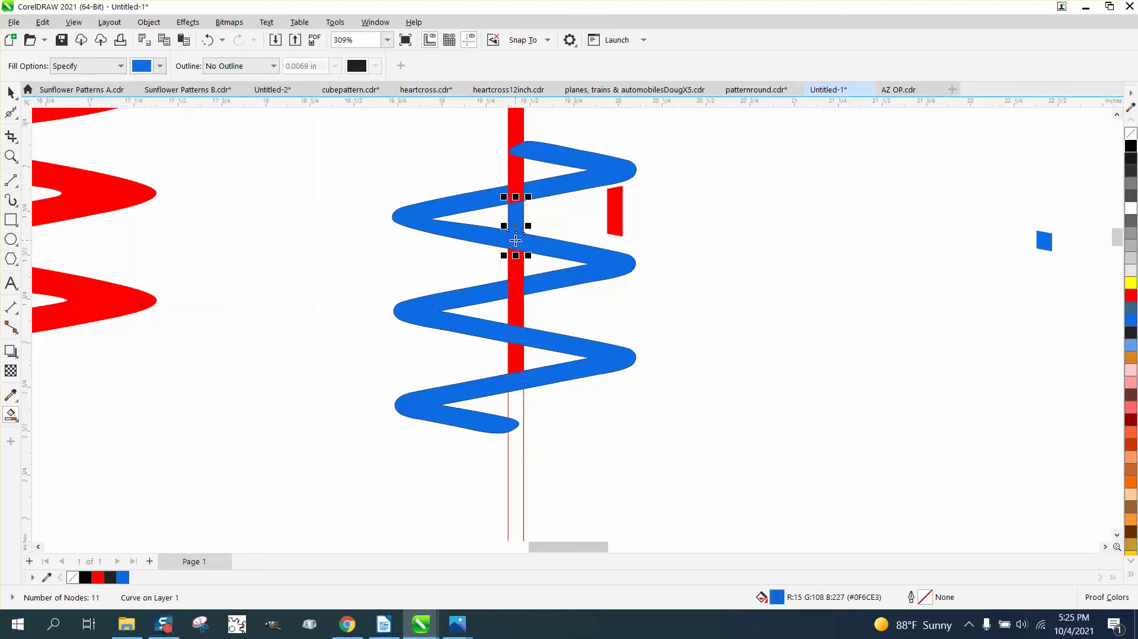
left_click(207, 40)
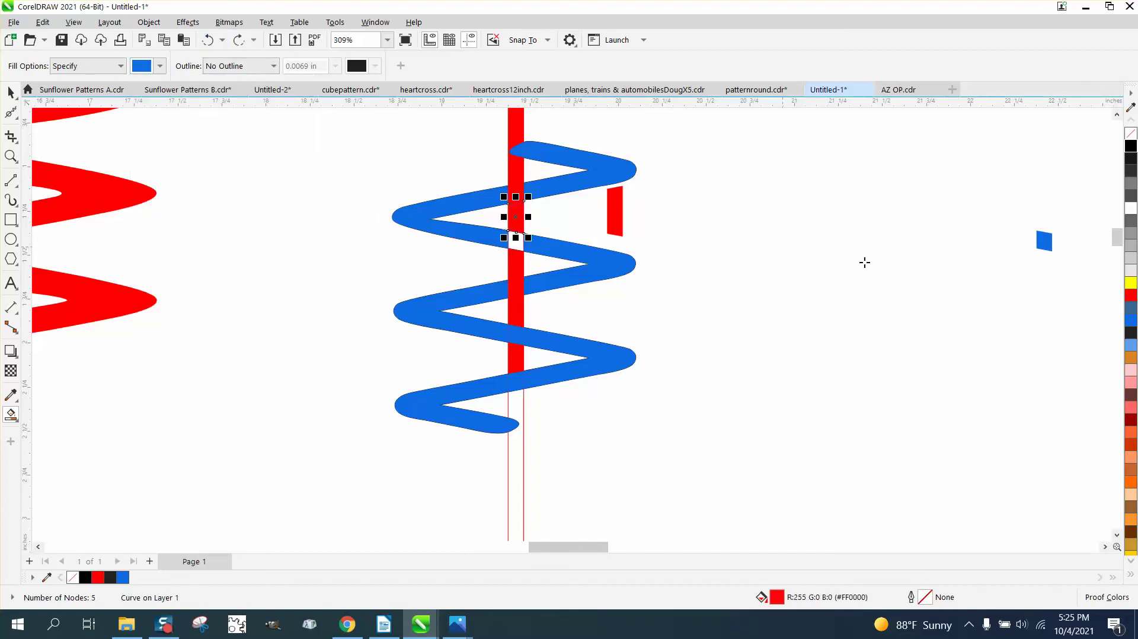
Step: Nudge the small blue square back onto the red shaft at the crossing
left_click(10, 93)
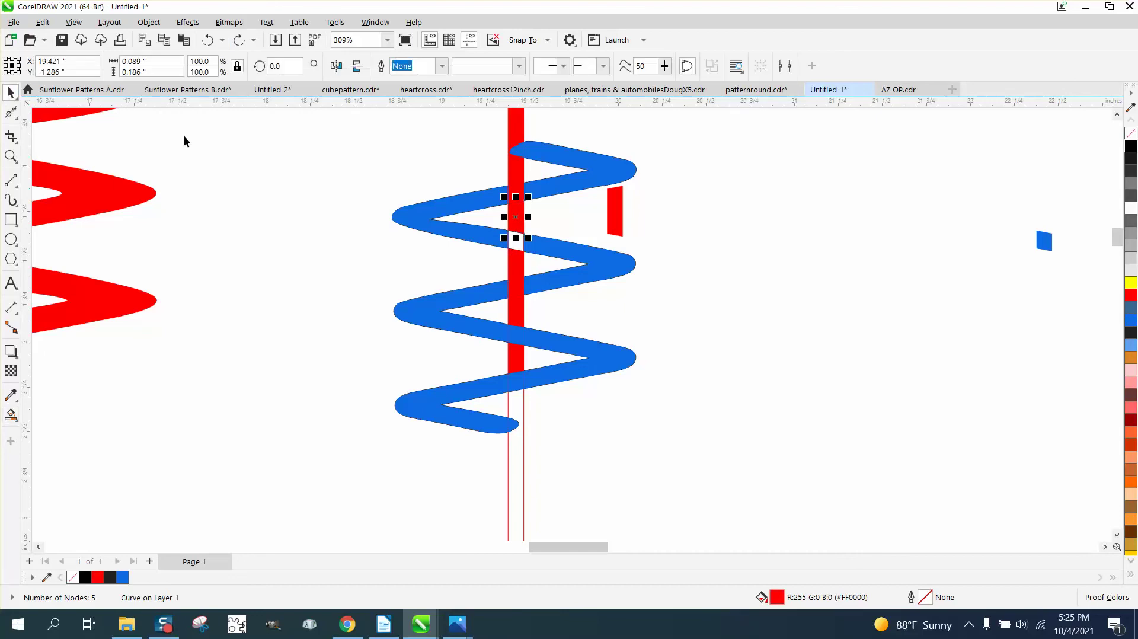
left_click(1039, 239)
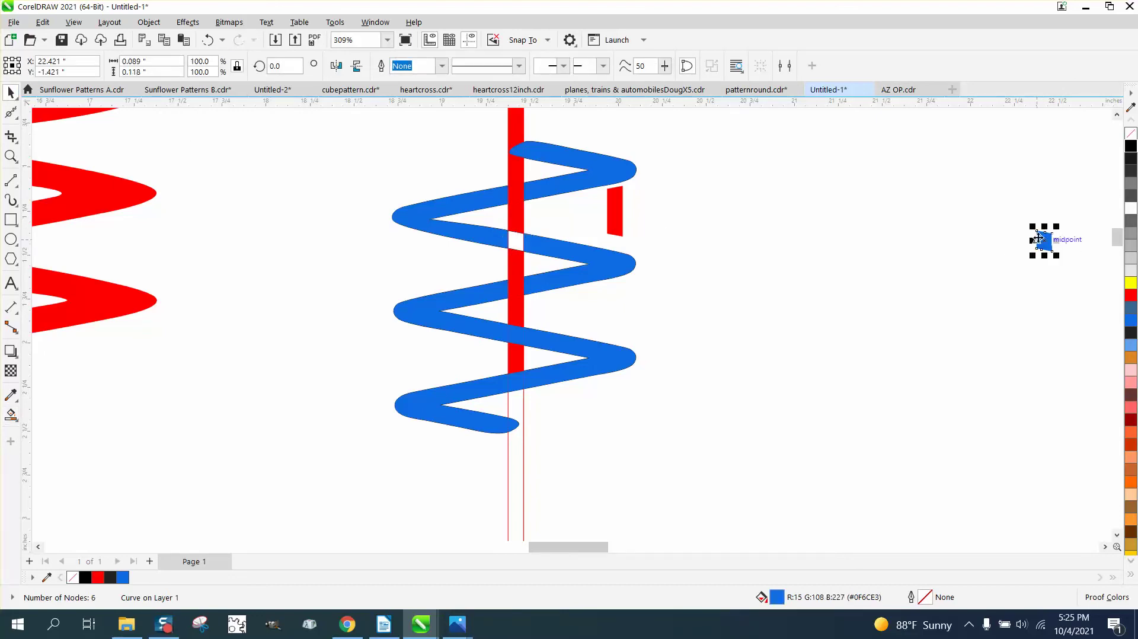
key("shift+Left")
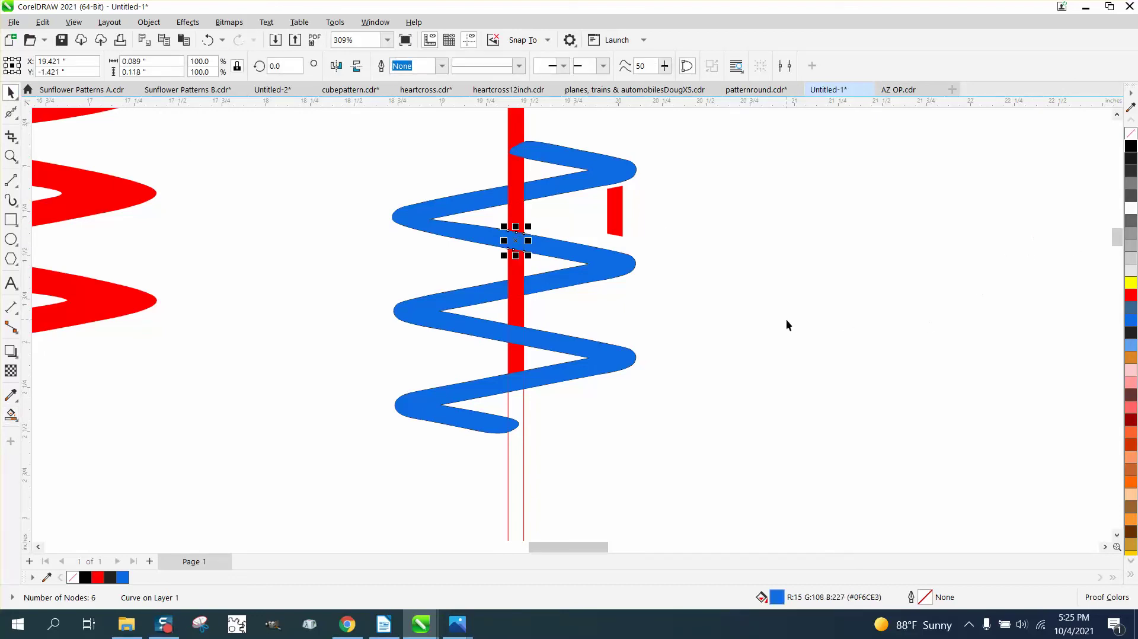
Step: Delete the small red scrap beside the zigzag
scroll(786, 320, "down", 1)
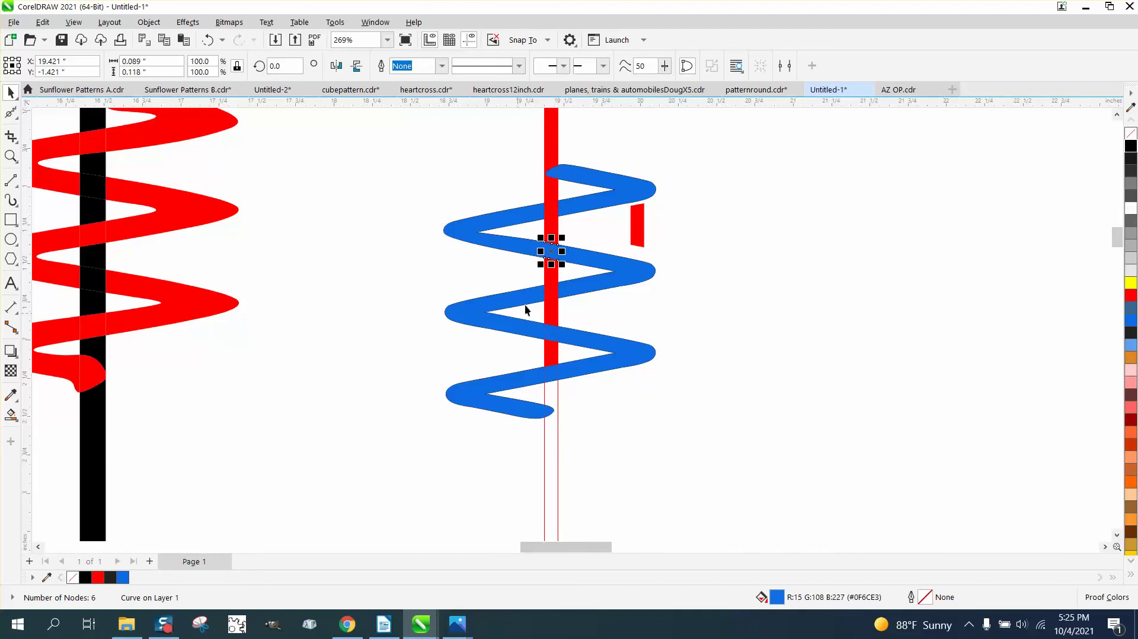
left_click(642, 227)
key("Delete")
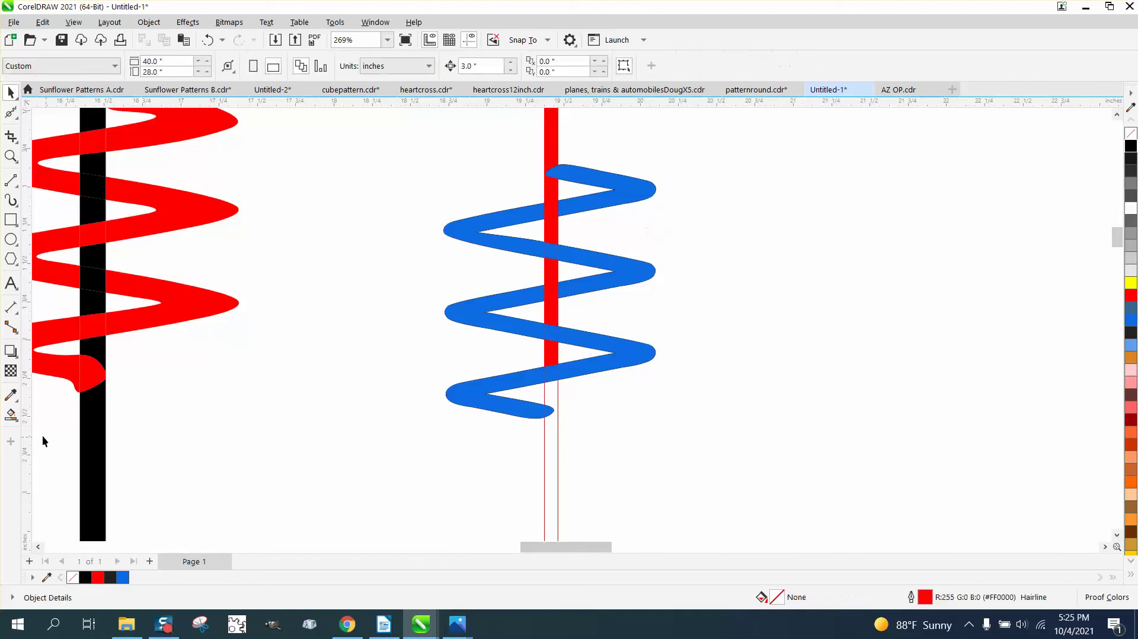
Step: Fill the shaft's lower part red and marquee-select the spring and shaft
left_click(10, 415)
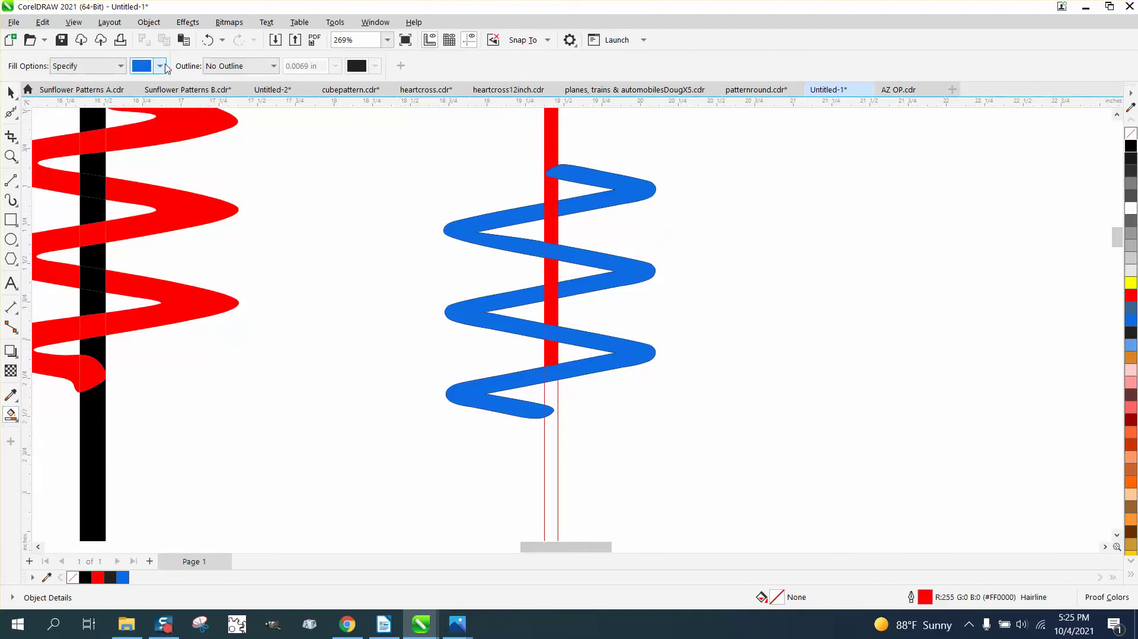
left_click(160, 67)
left_click(219, 153)
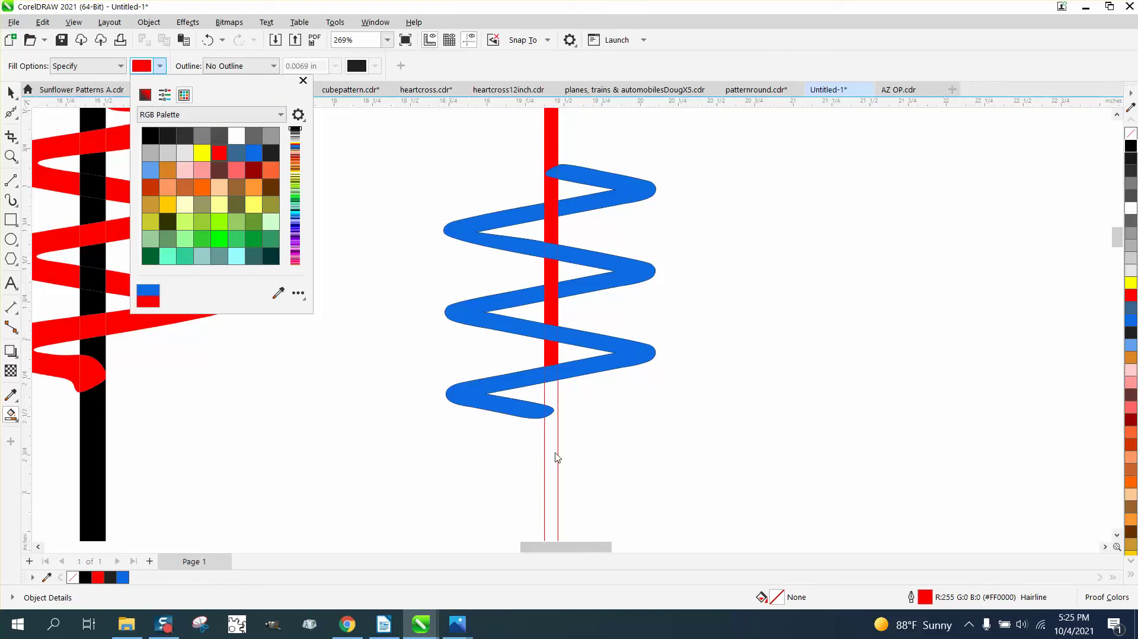
left_click(555, 455)
scroll(411, 388, "down", 3)
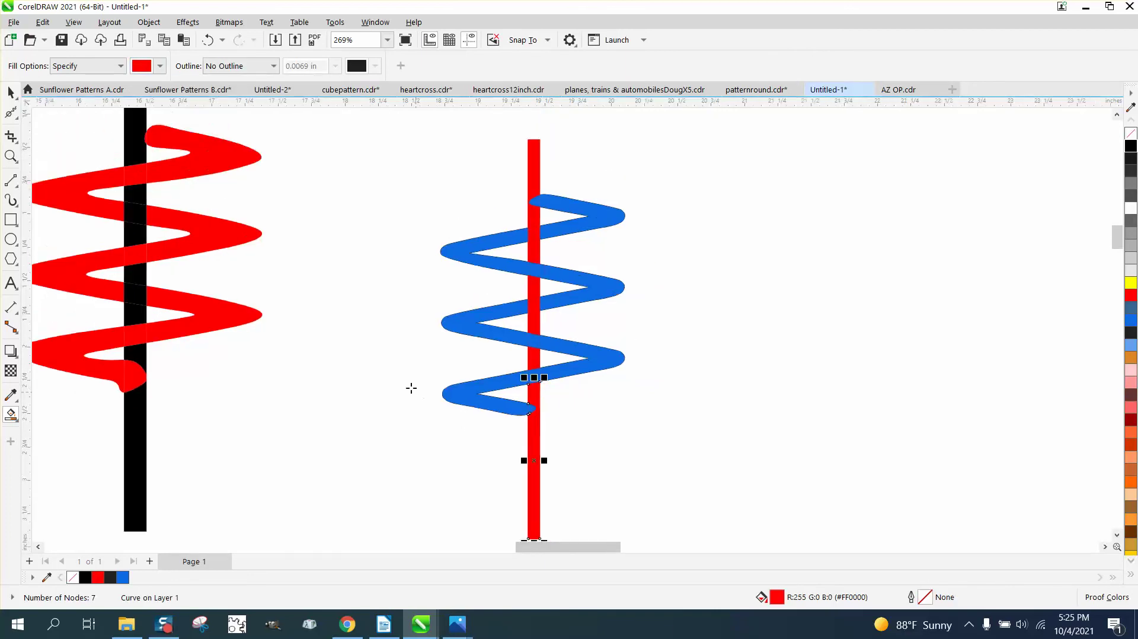
left_click(10, 93)
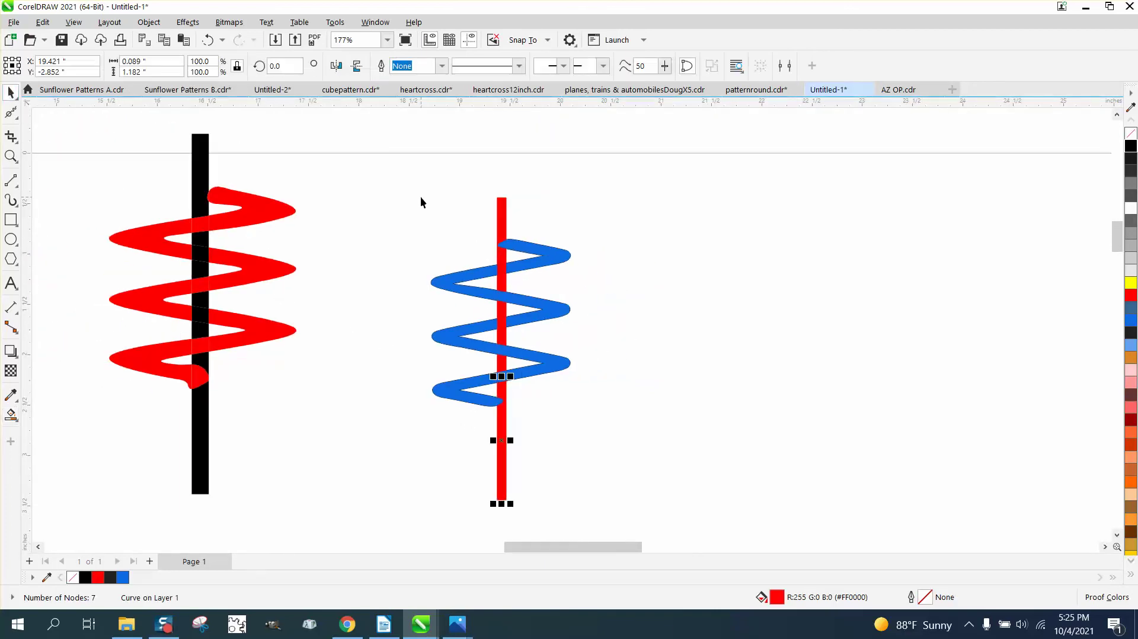
left_click_drag(403, 176, 653, 513)
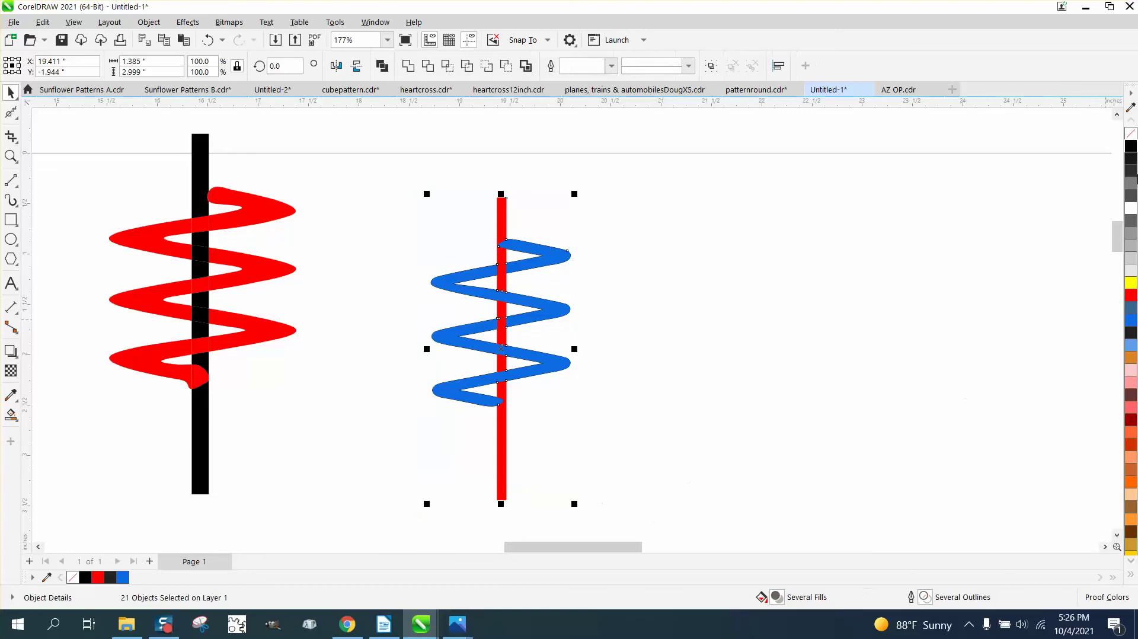
Step: Remove the outlines from the blue spring and red shaft, then zoom in on the spring
right_click(1131, 135)
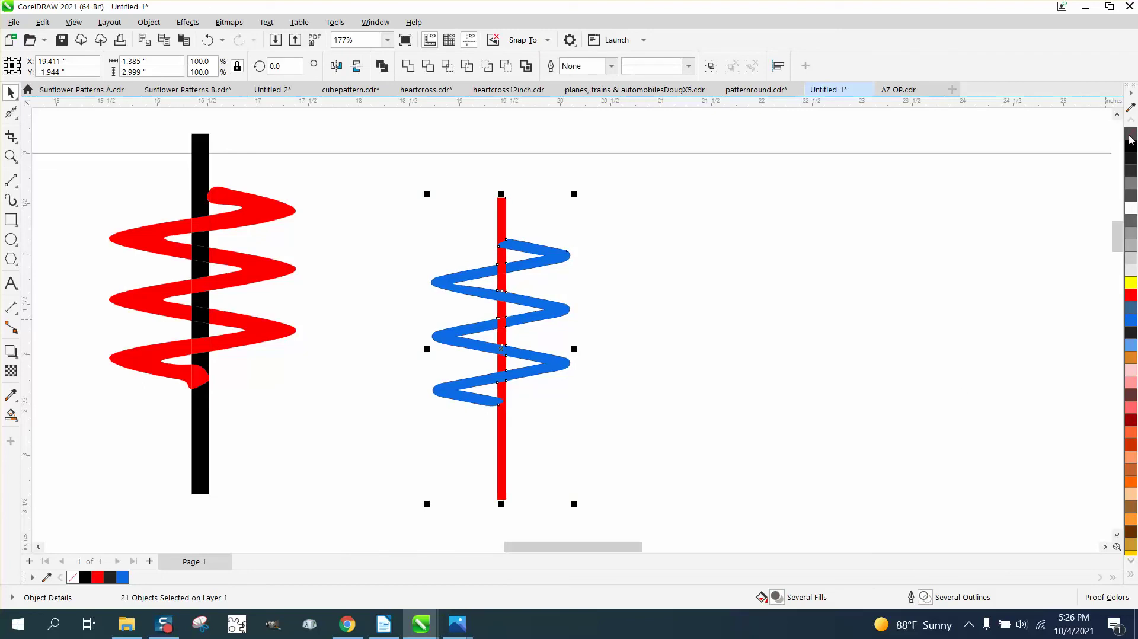
left_click(676, 249)
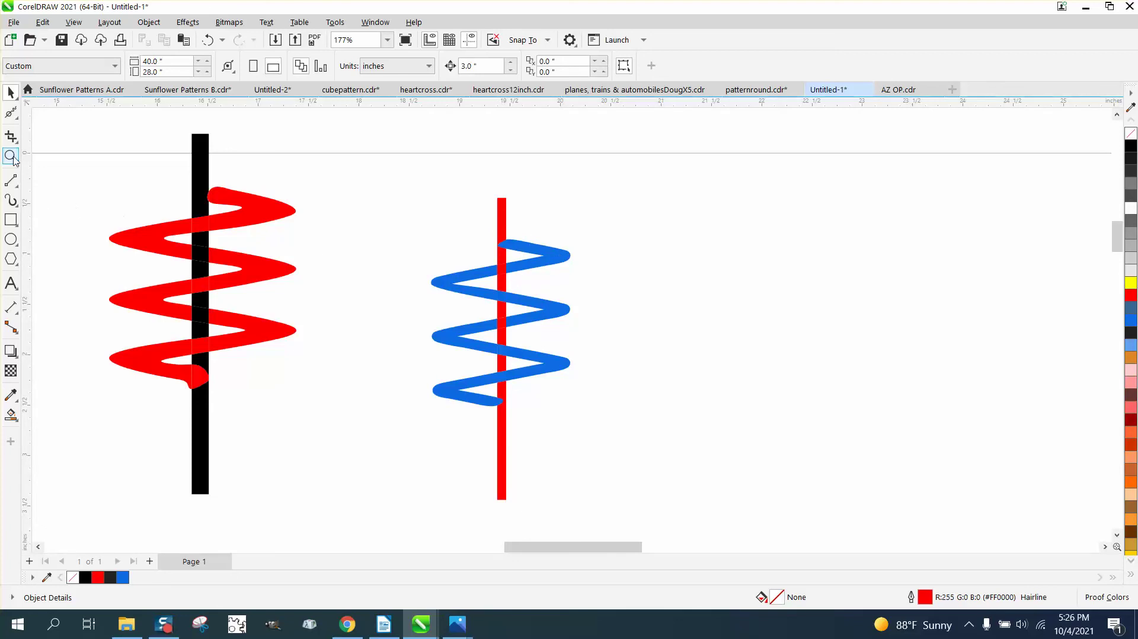
left_click(11, 156)
left_click_drag(428, 193, 657, 498)
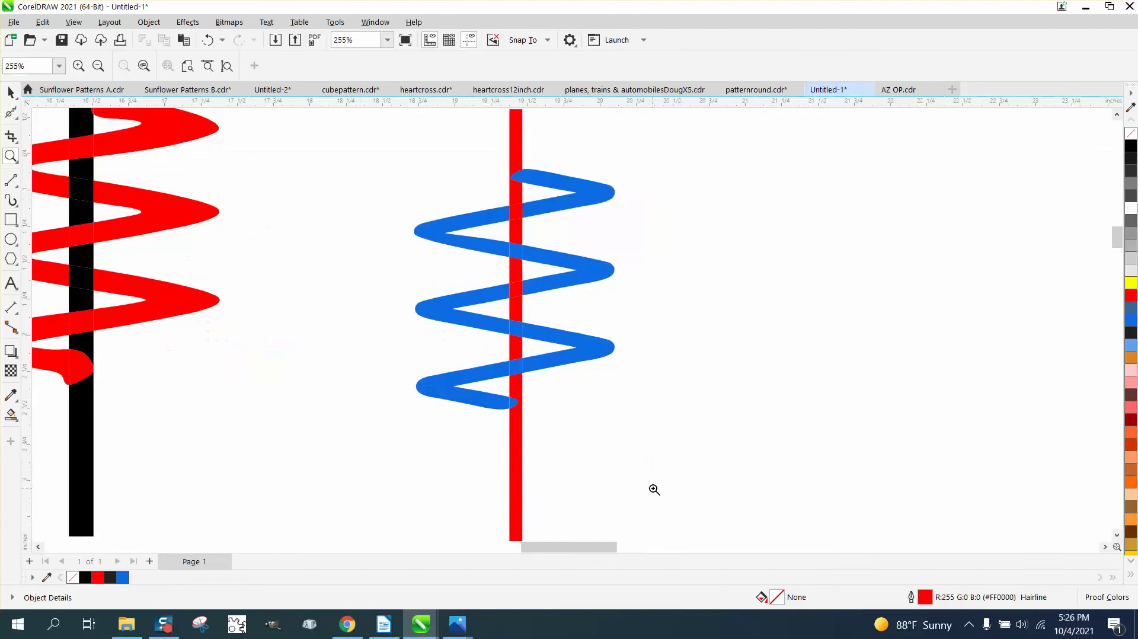
scroll(513, 354, "down", 2)
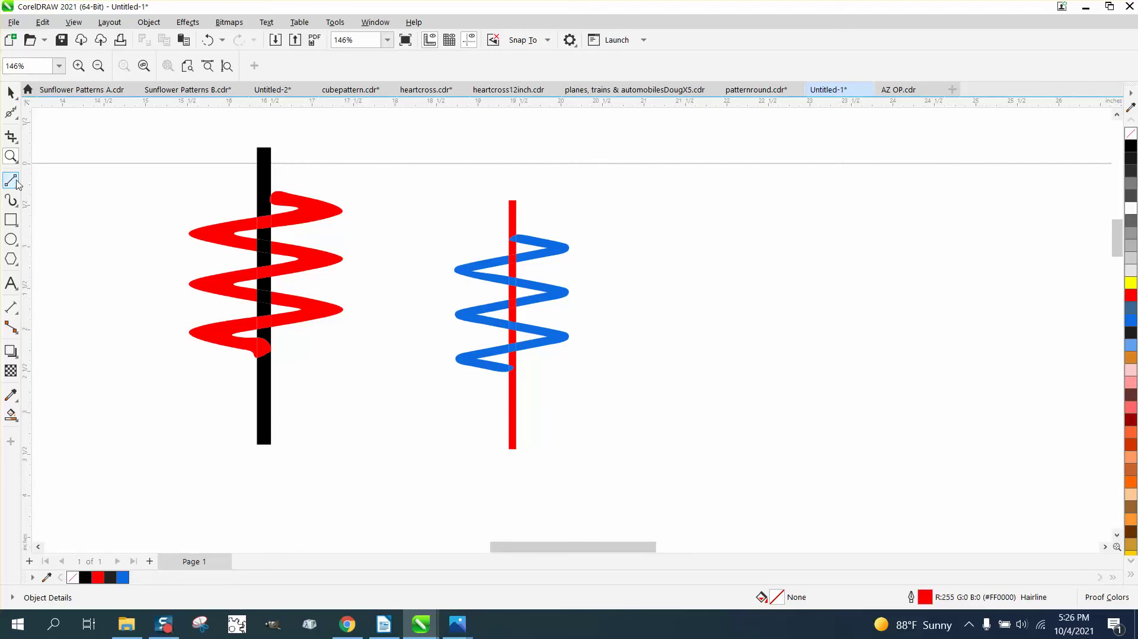
Step: Draw a circle to the right of the springs
left_click(17, 185)
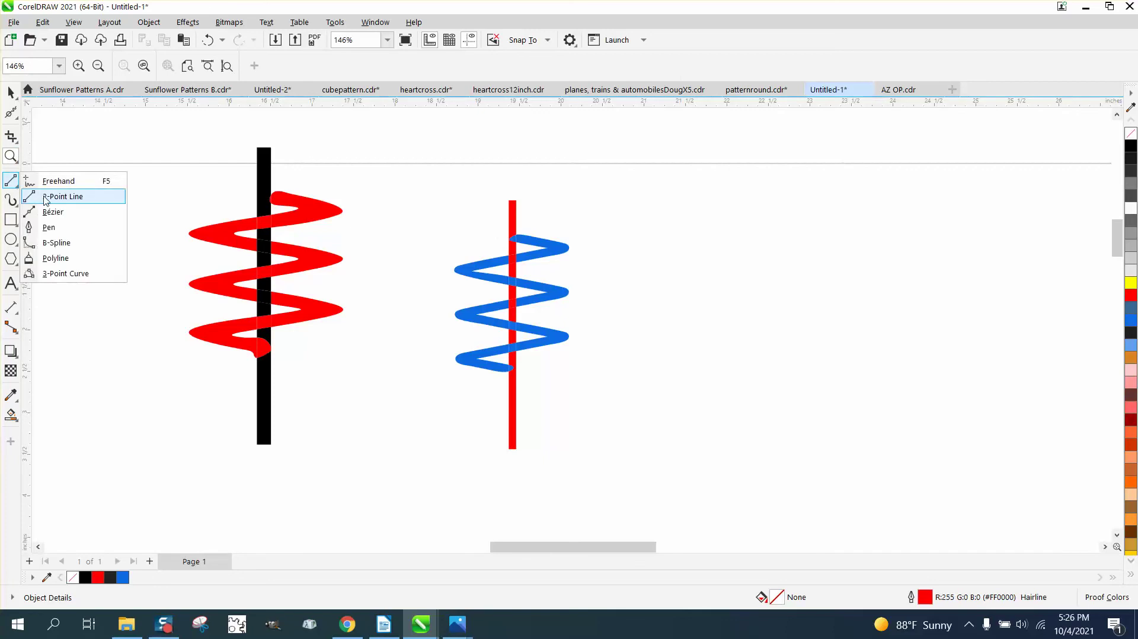
left_click(47, 196)
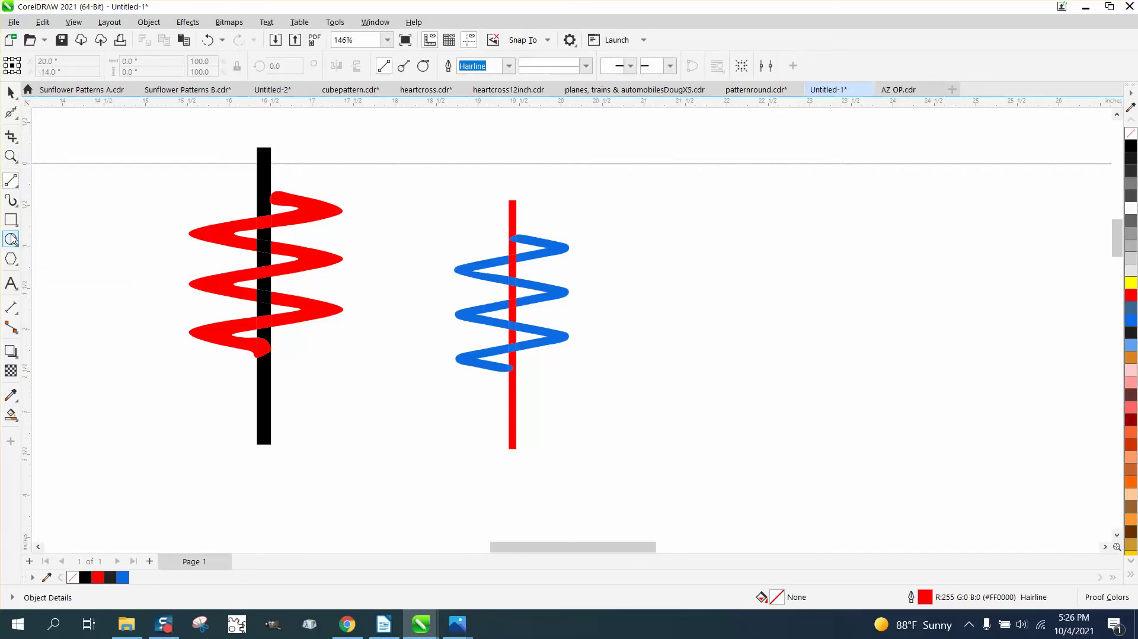
left_click(11, 239)
left_click_drag(926, 256, 671, 386)
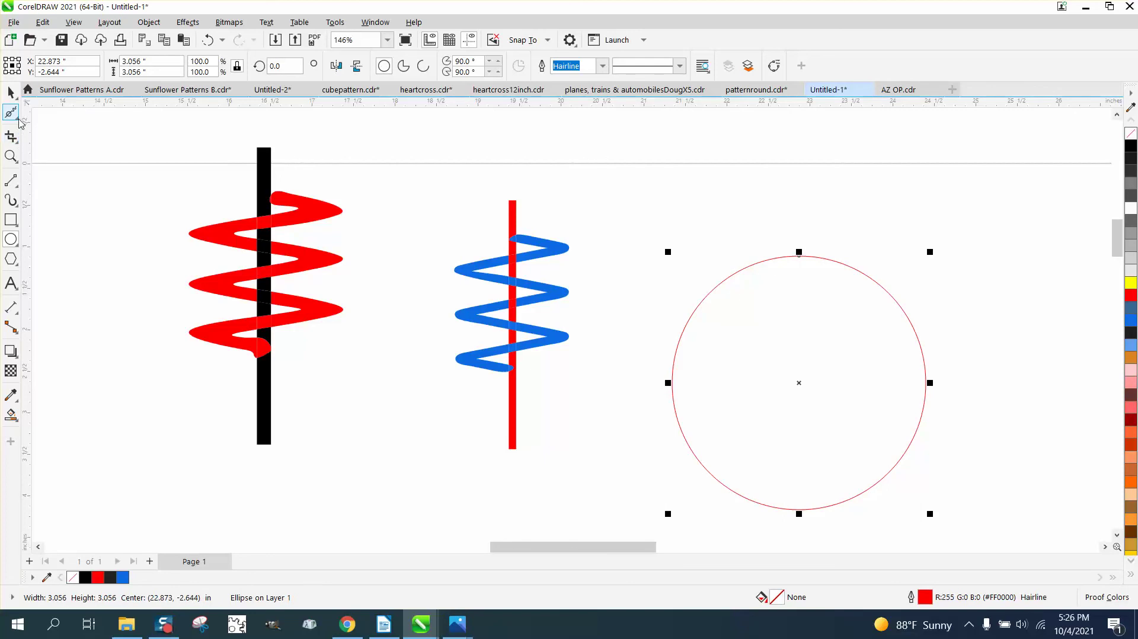
Step: Roughen the circle's left edge into jagged spikes with a 1.0" Roughen nib
left_click(19, 120)
left_click(58, 209)
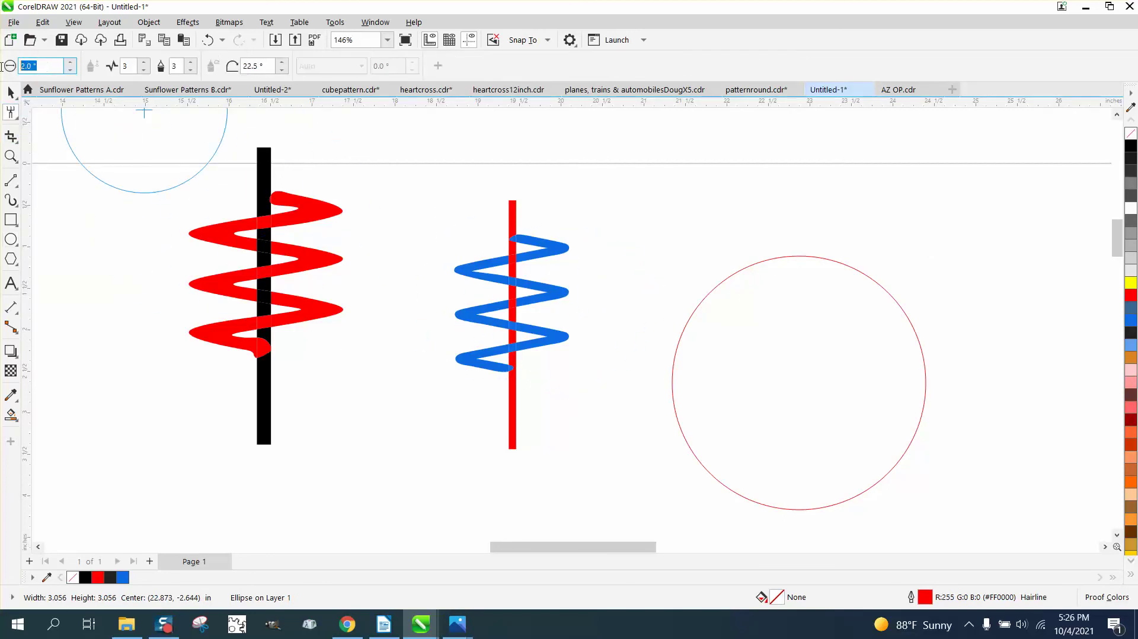
key("Return")
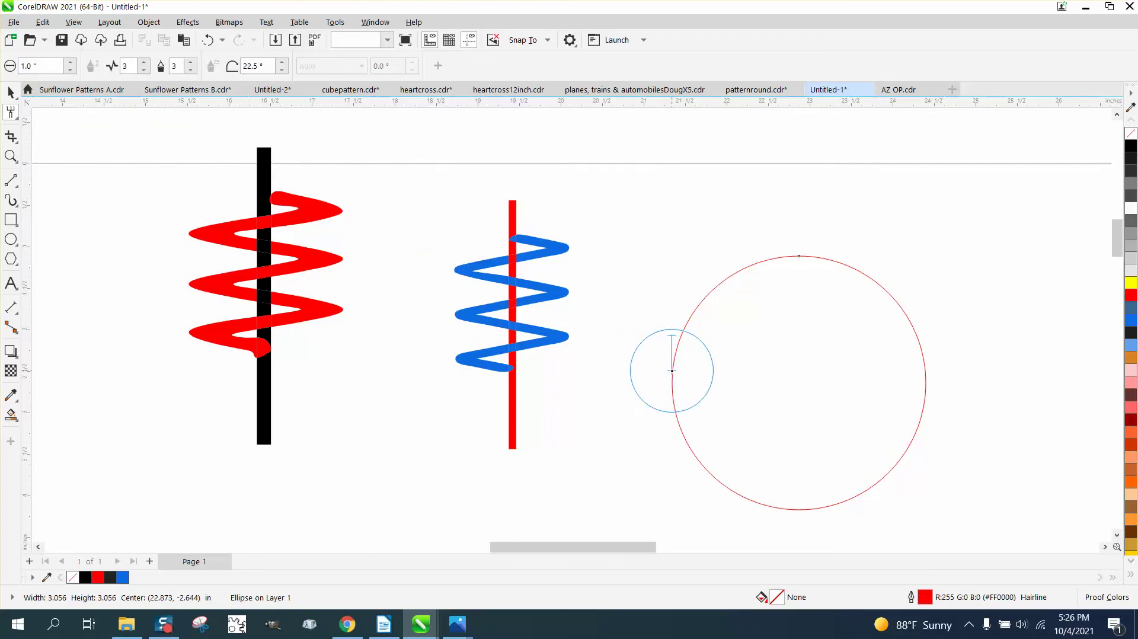
left_click_drag(673, 373, 630, 366)
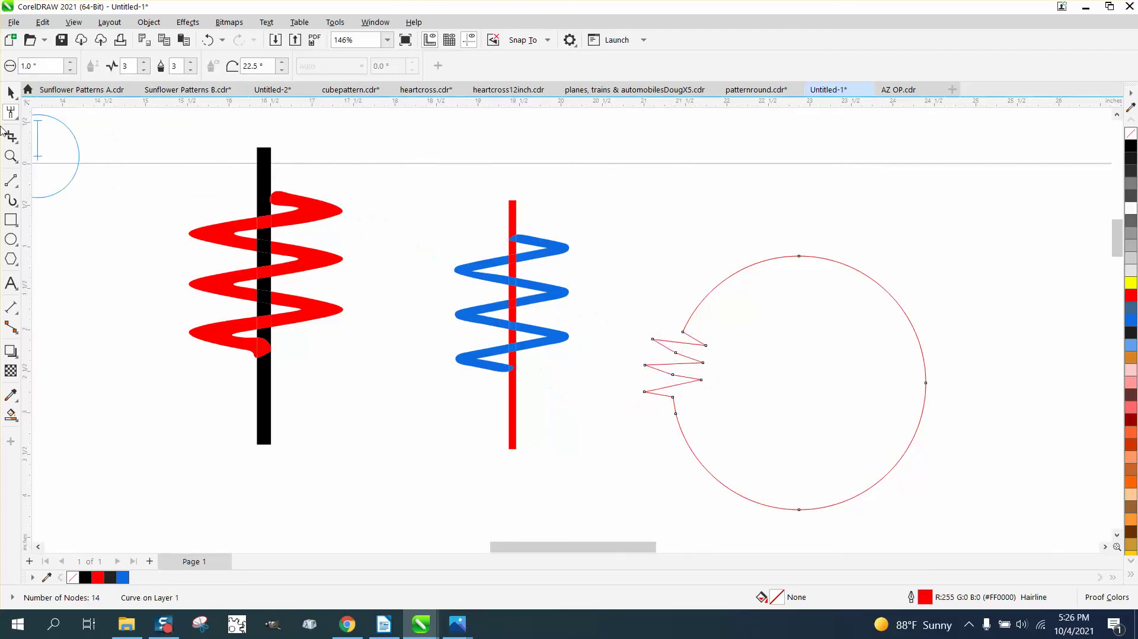
left_click(11, 93)
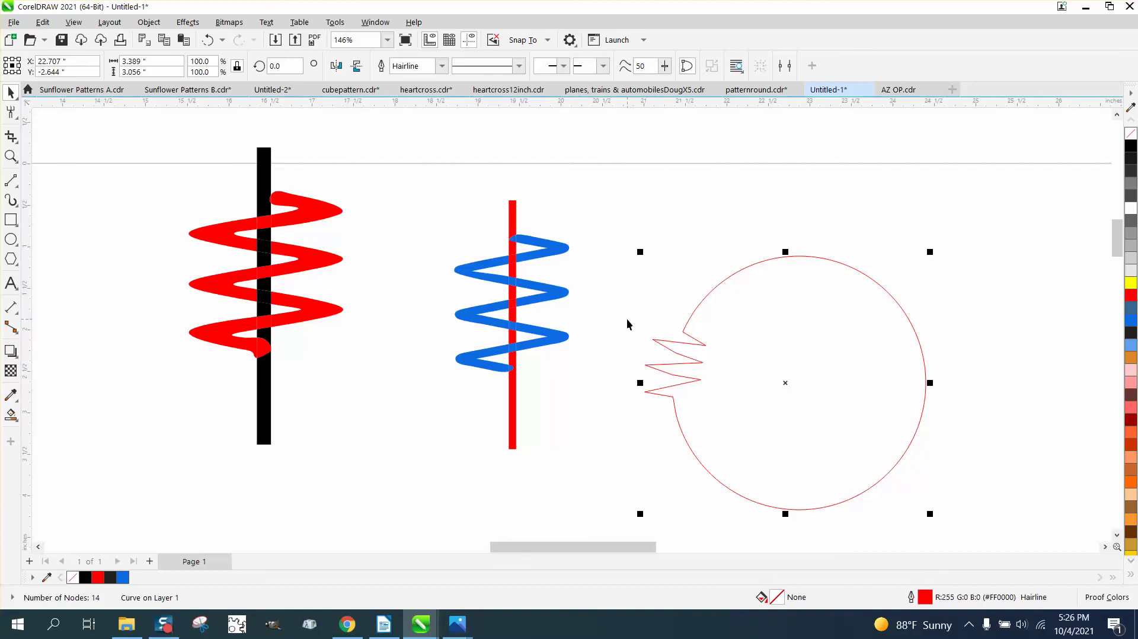